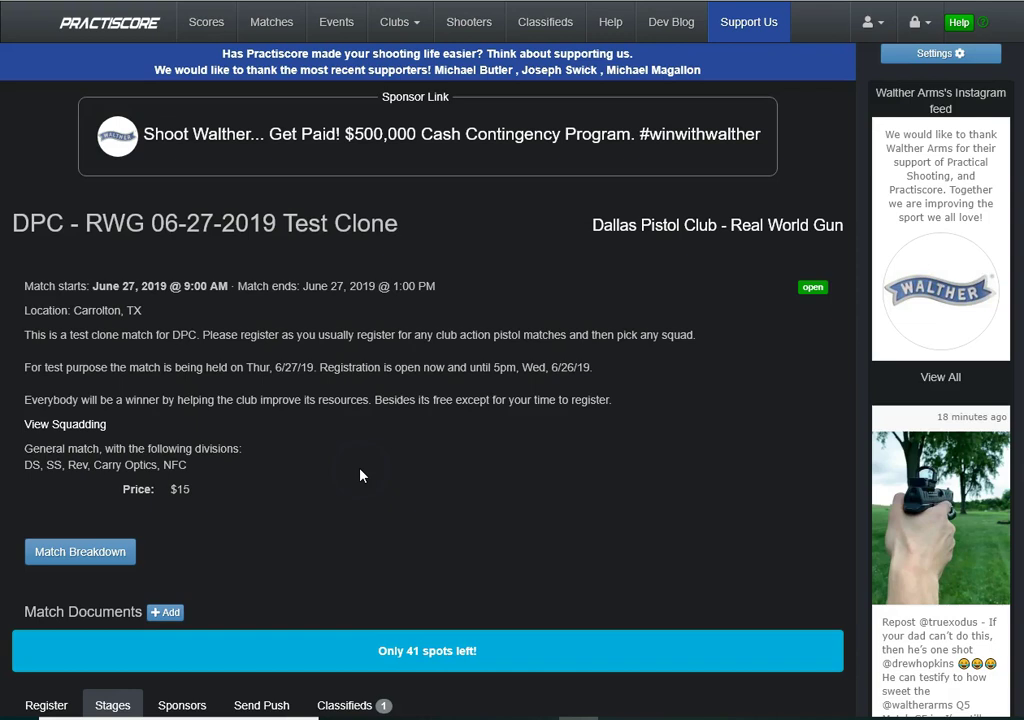
Step: Look over the match's registration form and its fields
{"action": "left_click", "coordinate": [44, 706]}
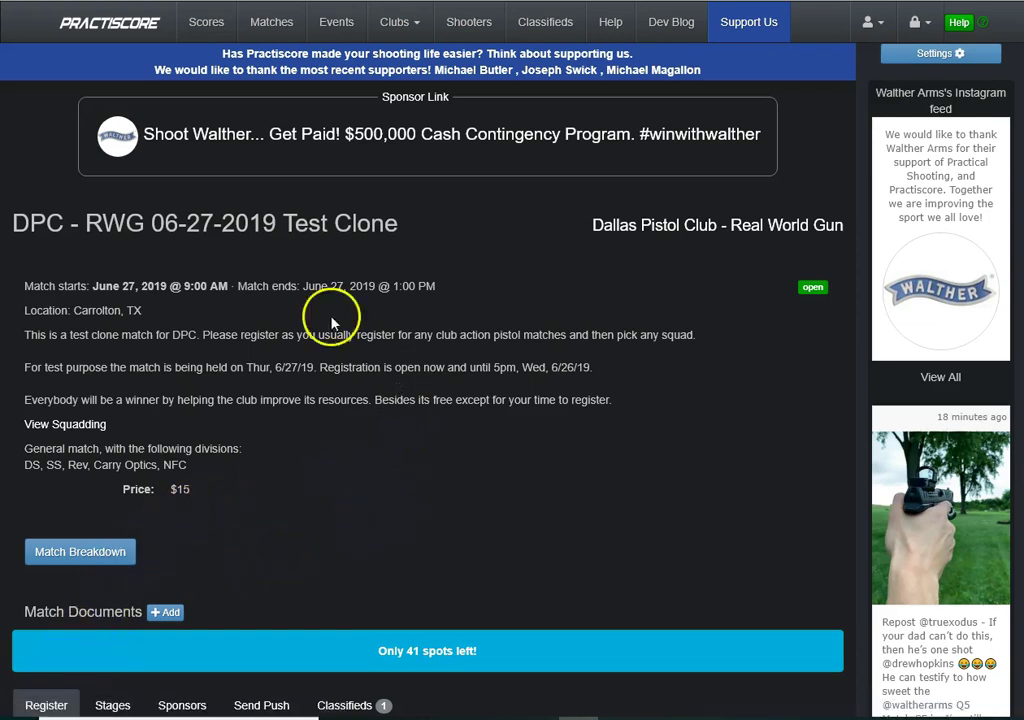
{"action": "scroll", "coordinate": [390, 443], "scroll_direction": "down", "scroll_amount": 3}
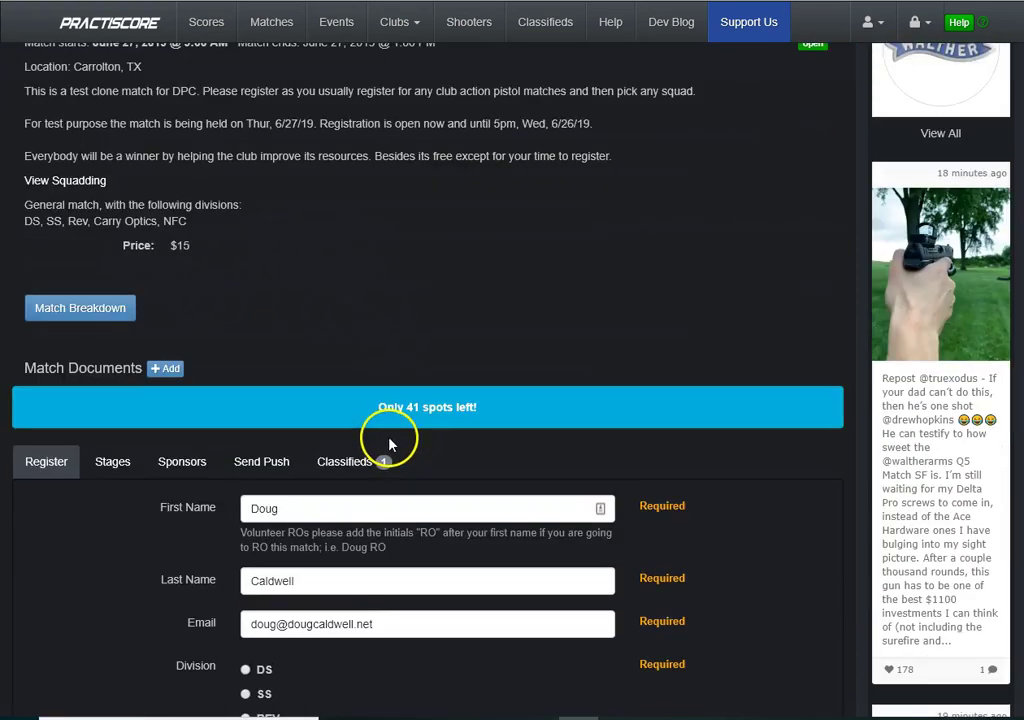
{"action": "scroll", "coordinate": [748, 500], "scroll_direction": "down", "scroll_amount": 2}
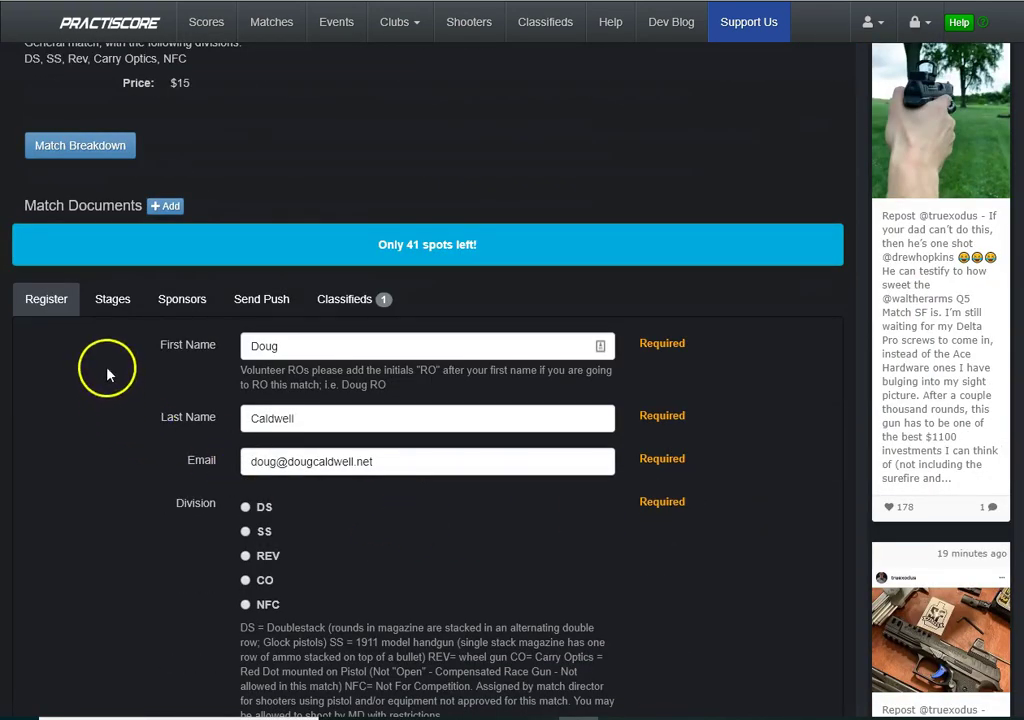
Step: Add three blank stages after the existing stages of the match
{"action": "left_click", "coordinate": [111, 305]}
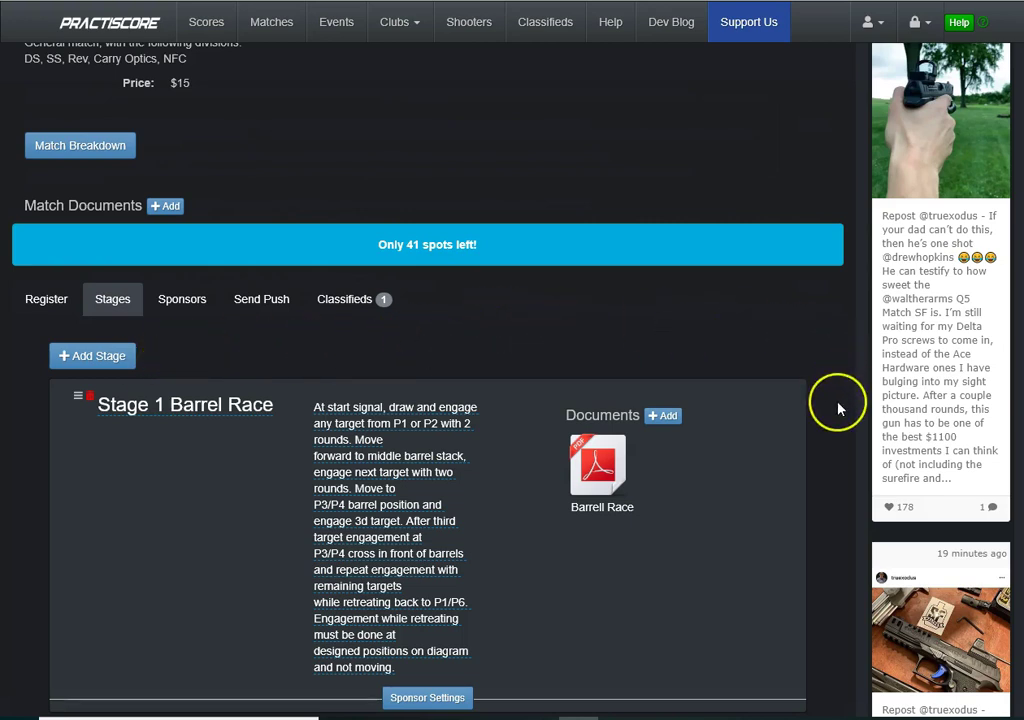
{"action": "scroll", "coordinate": [838, 408], "scroll_direction": "down", "scroll_amount": 3}
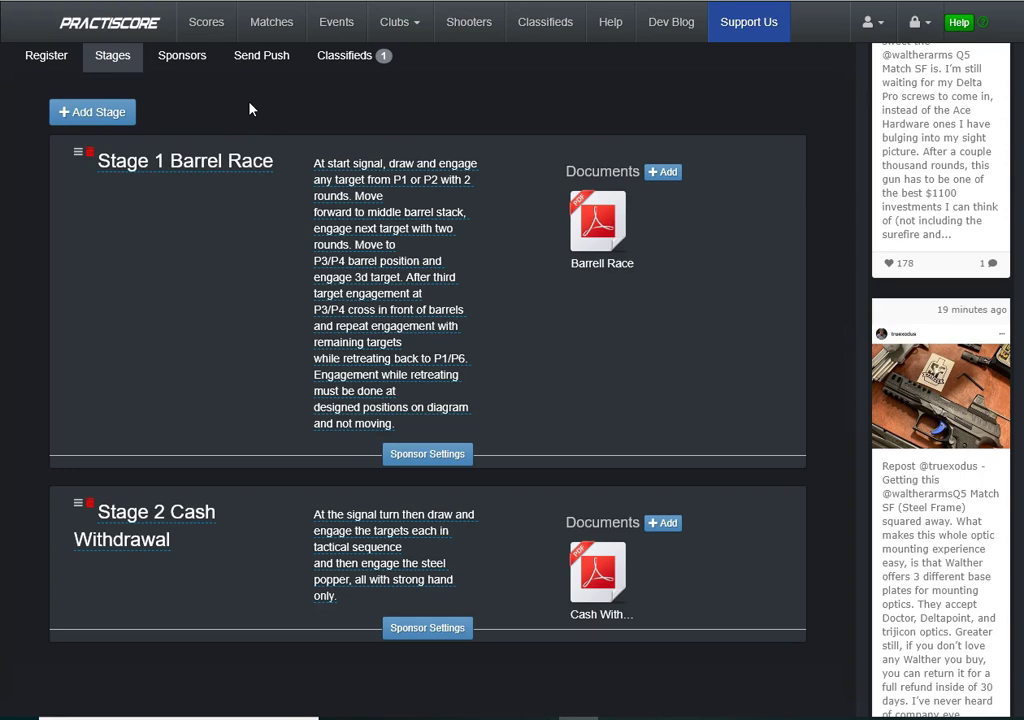
{"action": "left_click", "coordinate": [112, 117]}
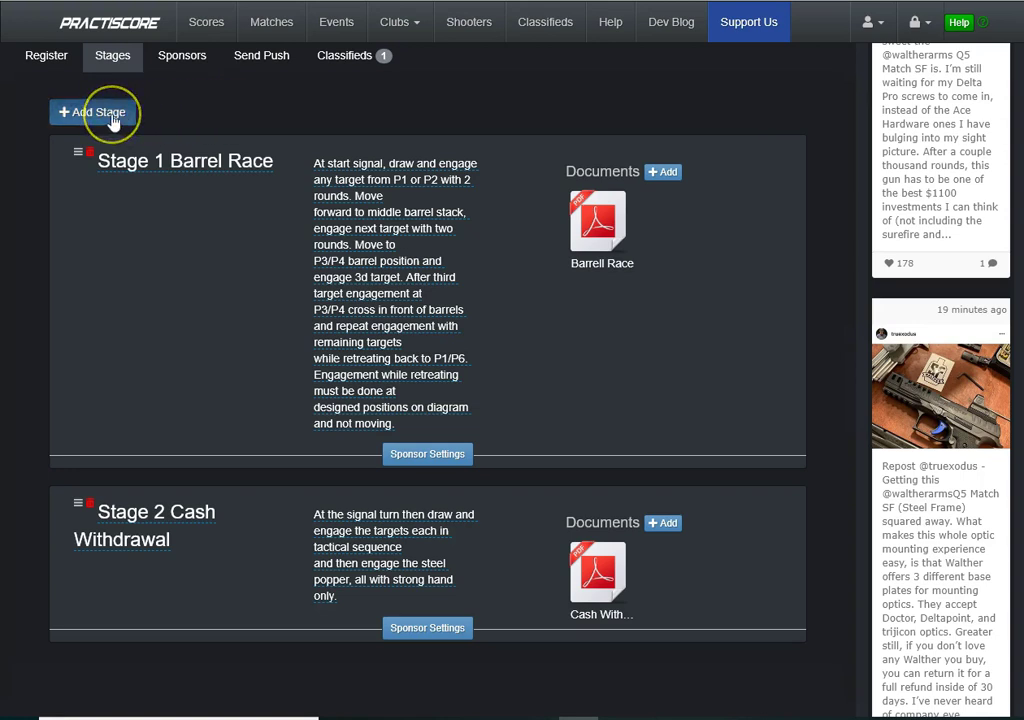
{"action": "left_click", "coordinate": [112, 117]}
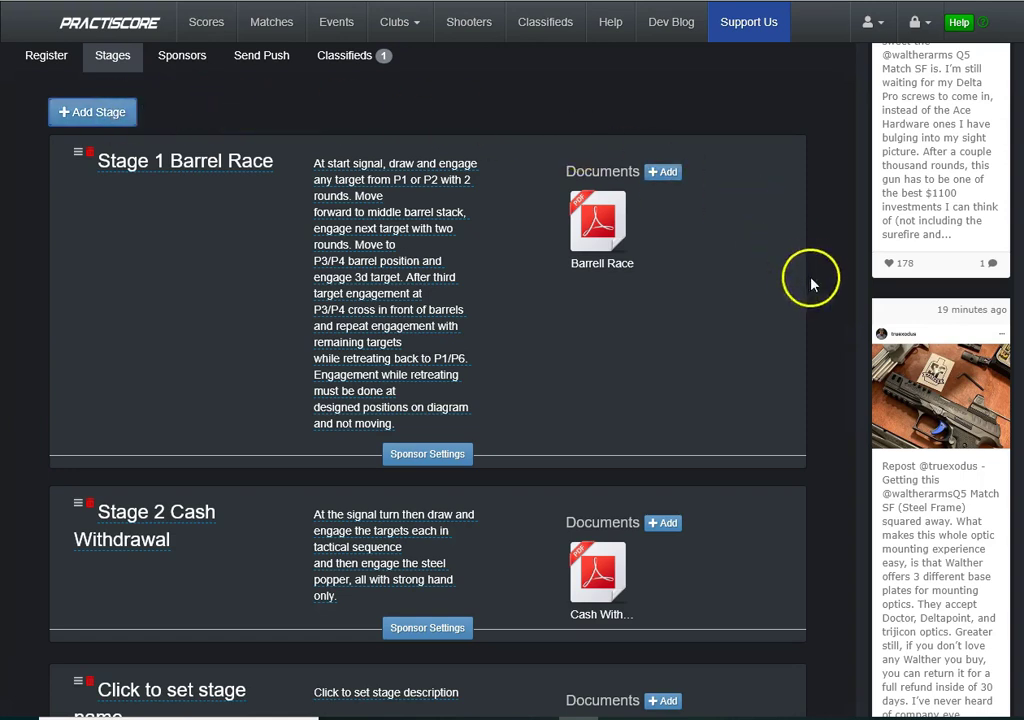
{"action": "scroll", "coordinate": [826, 298], "scroll_direction": "down", "scroll_amount": 3}
{"action": "scroll", "coordinate": [826, 298], "scroll_direction": "down", "scroll_amount": 2}
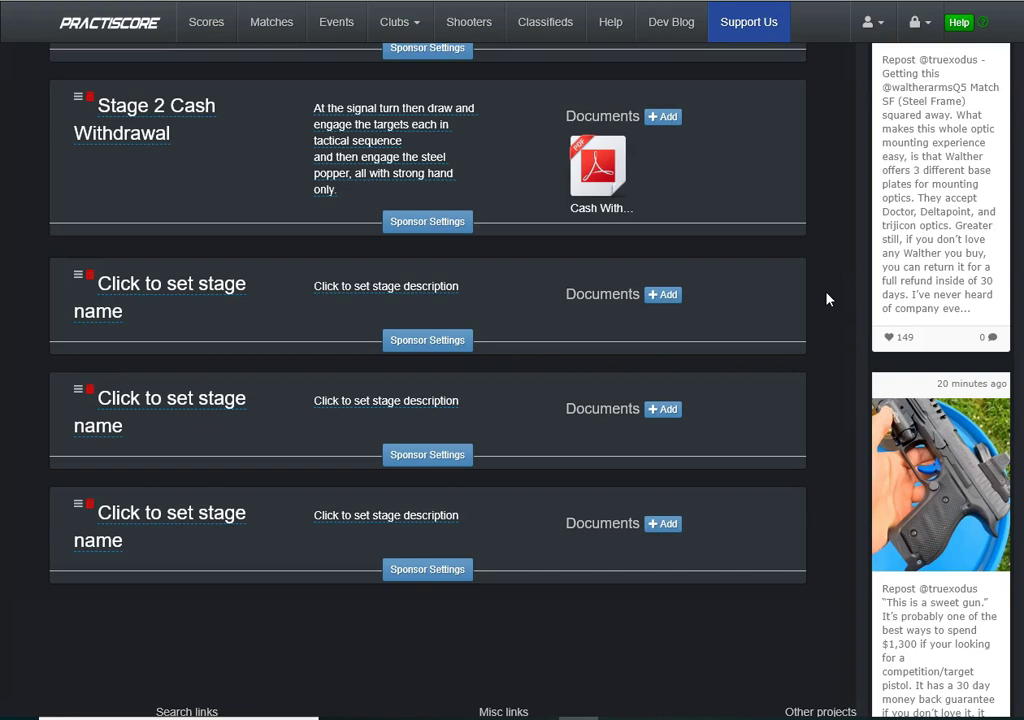
{"action": "left_click", "coordinate": [776, 489]}
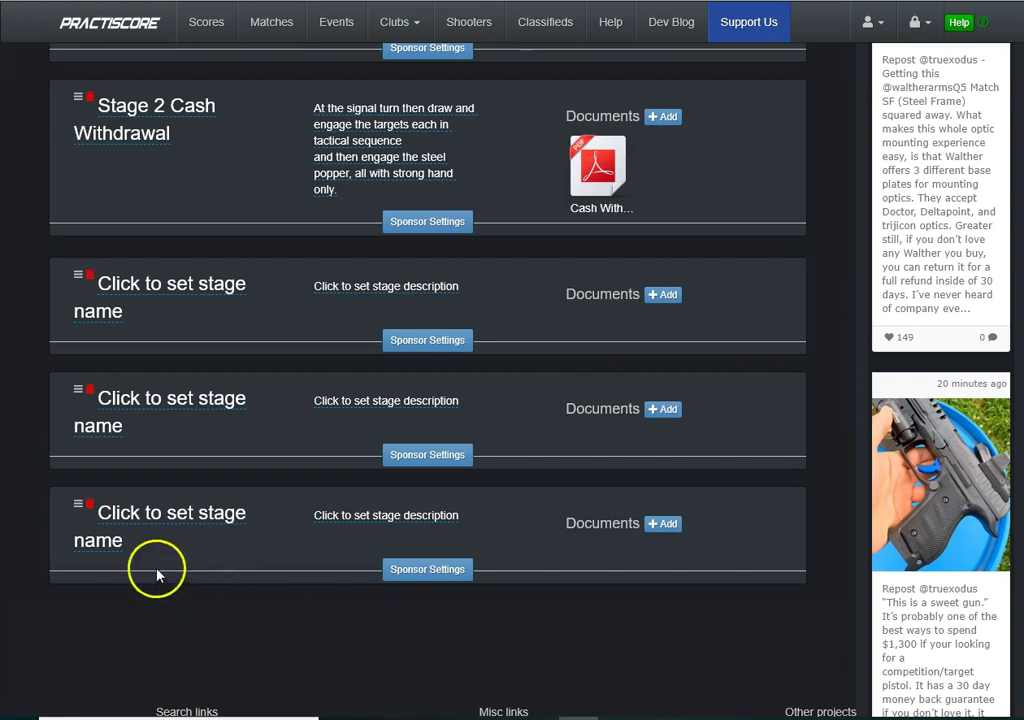
Step: Delete the last of the blank stages from the match
{"action": "left_click", "coordinate": [90, 507]}
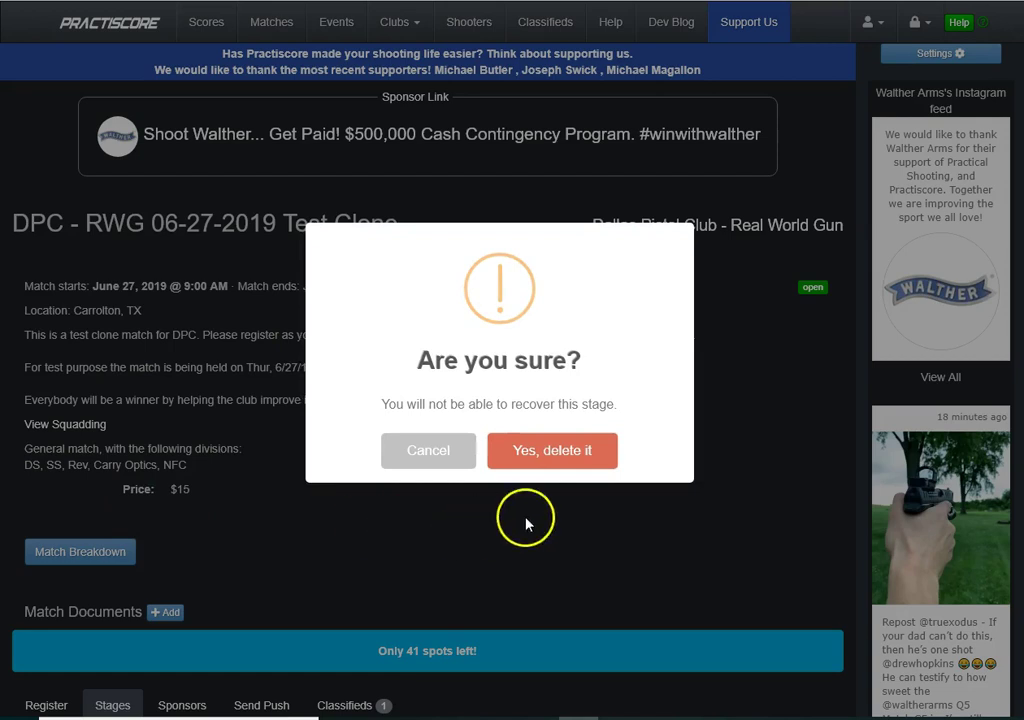
{"action": "left_click", "coordinate": [541, 456]}
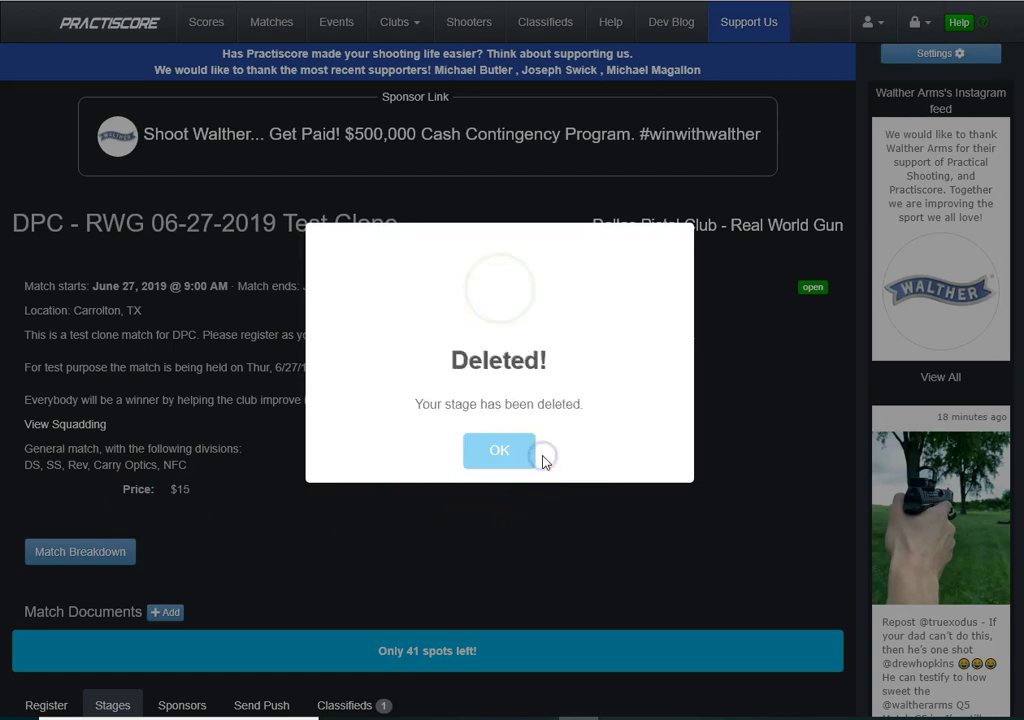
{"action": "left_click", "coordinate": [516, 457]}
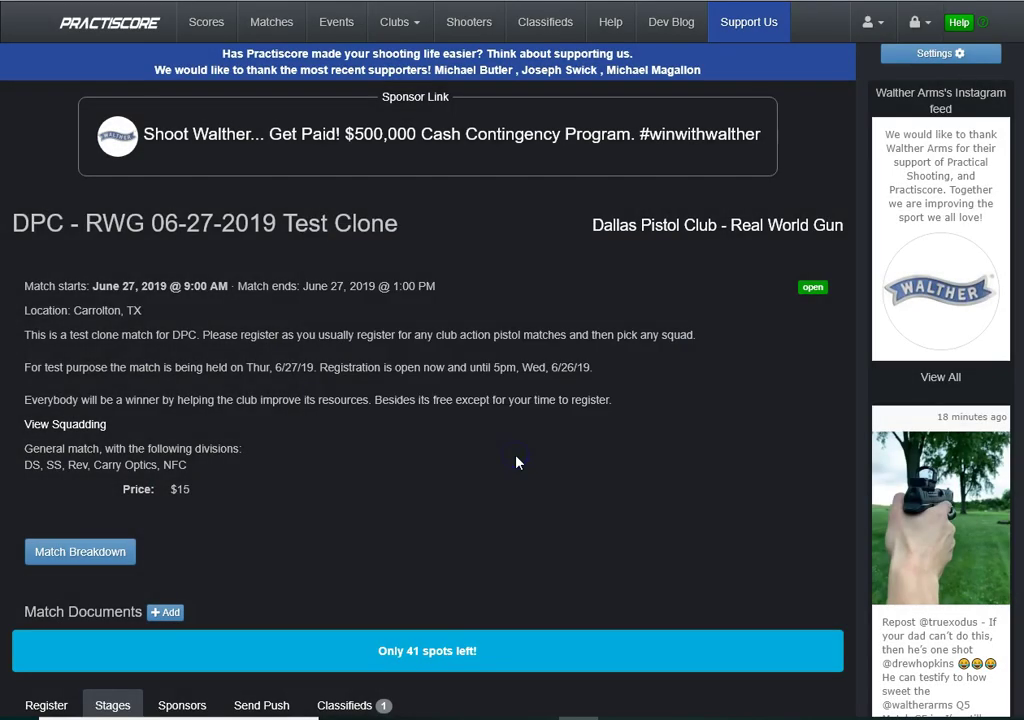
Step: Review the remaining stages, their attached PDF documents and the stage files in the stages folder
{"action": "scroll", "coordinate": [441, 498], "scroll_direction": "down", "scroll_amount": 7}
{"action": "scroll", "coordinate": [330, 565], "scroll_direction": "down", "scroll_amount": 2}
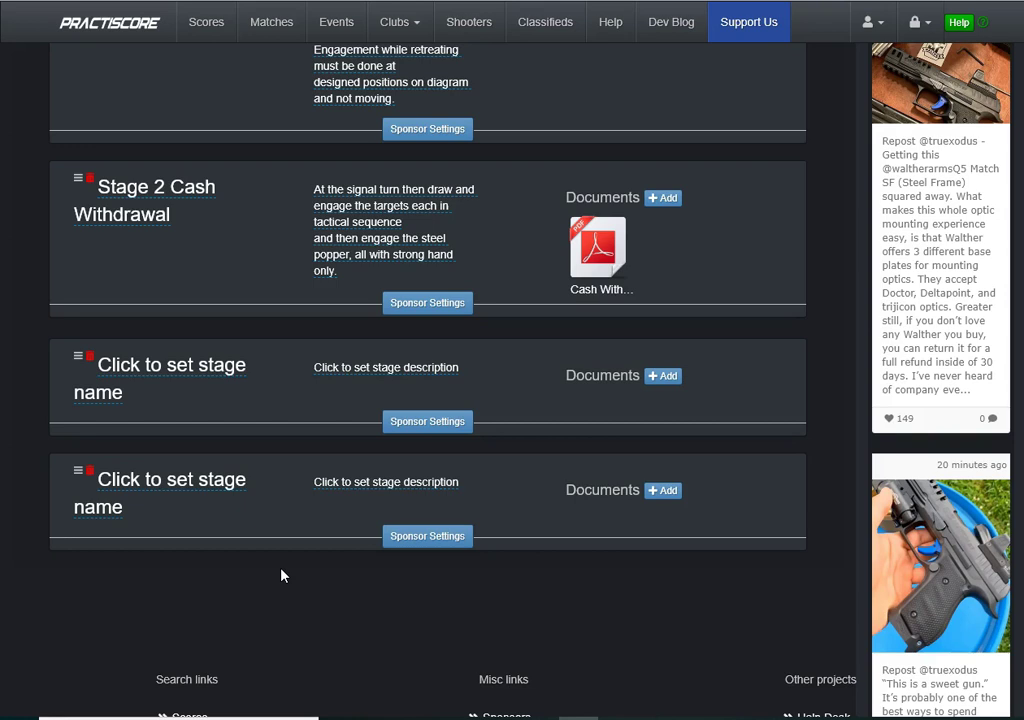
{"action": "left_click", "coordinate": [278, 571]}
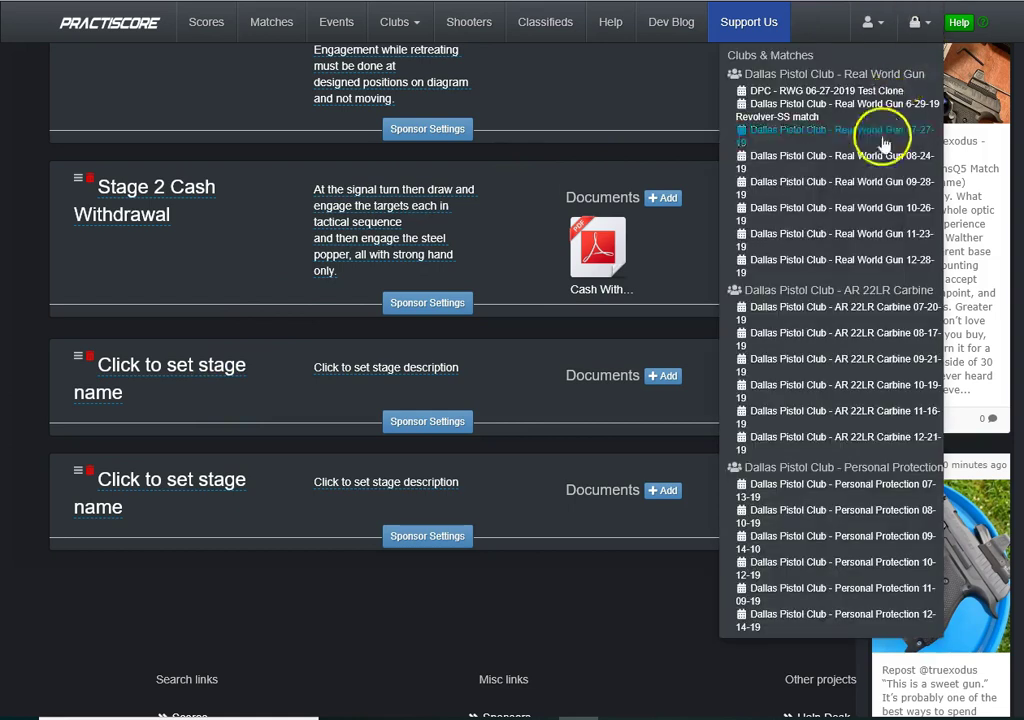
{"action": "scroll", "coordinate": [620, 614], "scroll_direction": "up", "scroll_amount": 1}
{"action": "scroll", "coordinate": [631, 612], "scroll_direction": "up", "scroll_amount": 3}
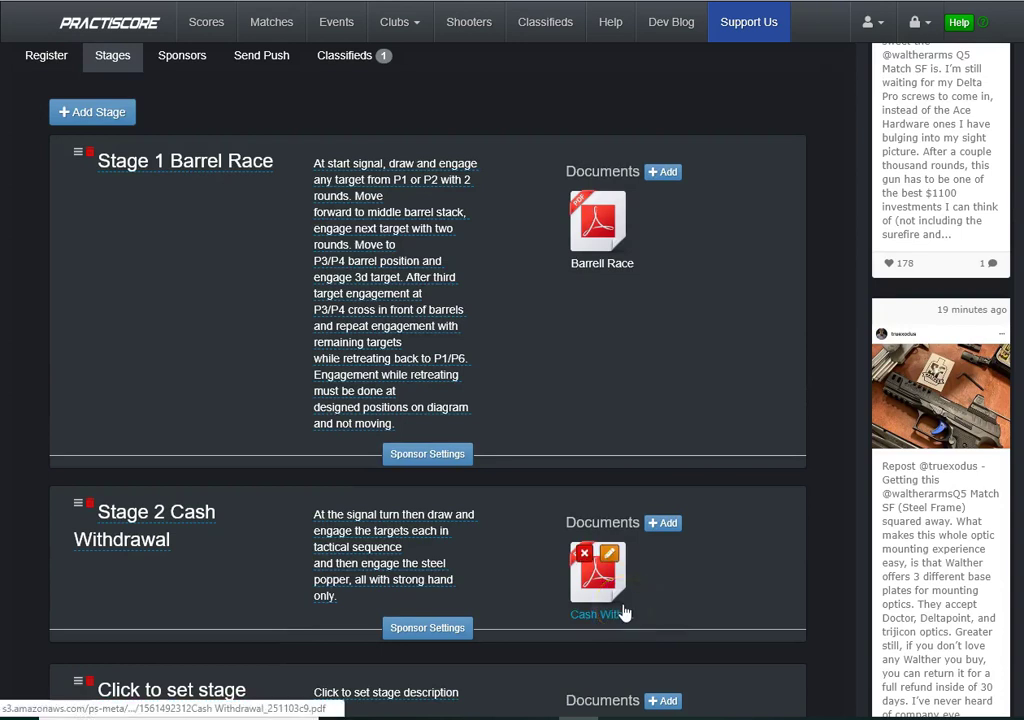
{"action": "scroll", "coordinate": [624, 610], "scroll_direction": "down", "scroll_amount": 3}
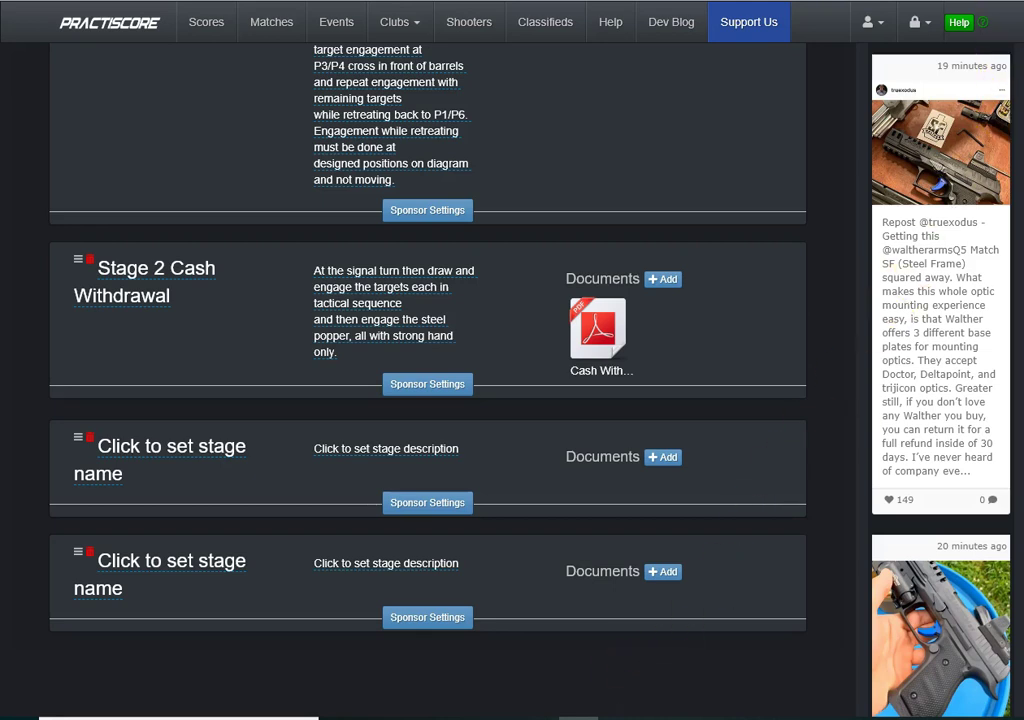
{"action": "key", "text": "super+Down"}
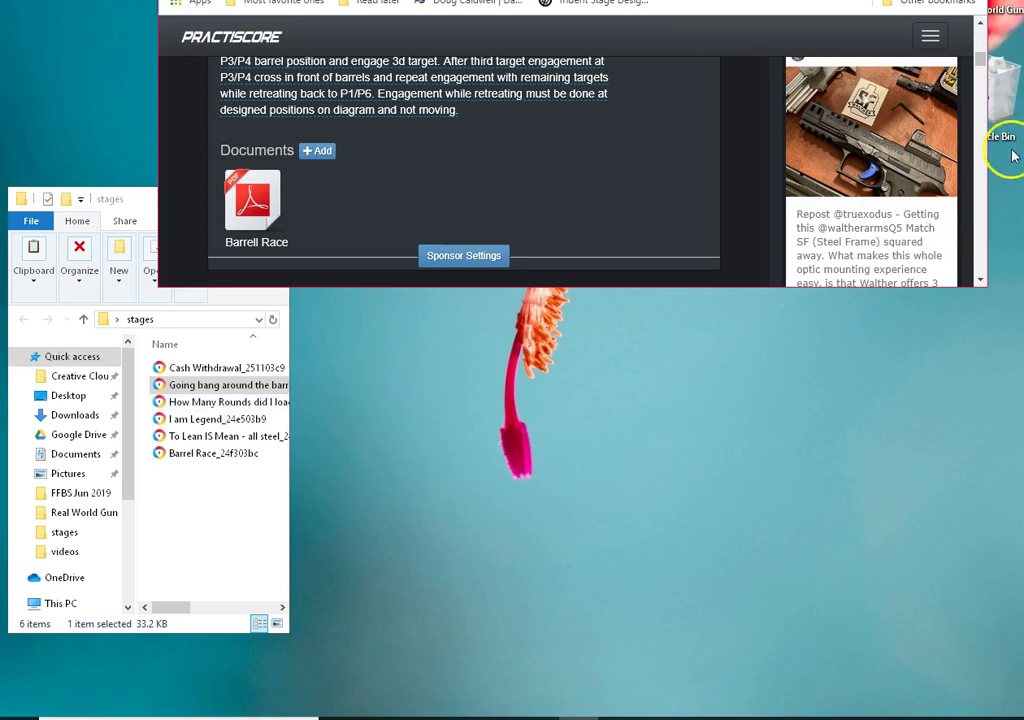
{"action": "key", "text": "F11"}
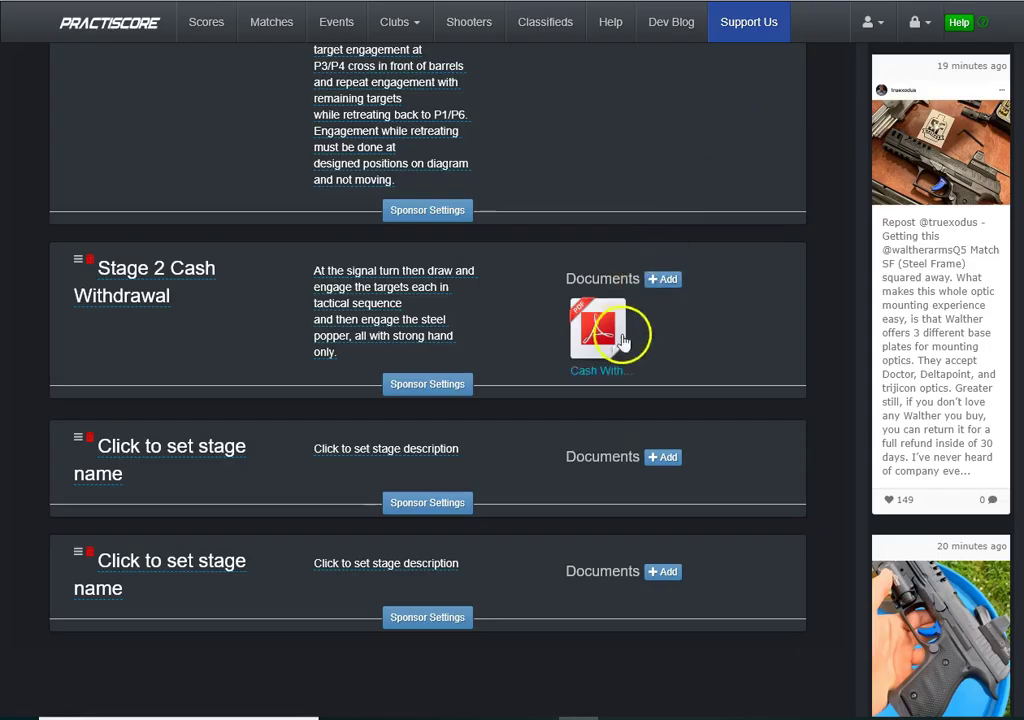
Step: Name the first blank stage "How many rounds did I load?" and save the name
{"action": "left_click", "coordinate": [210, 460]}
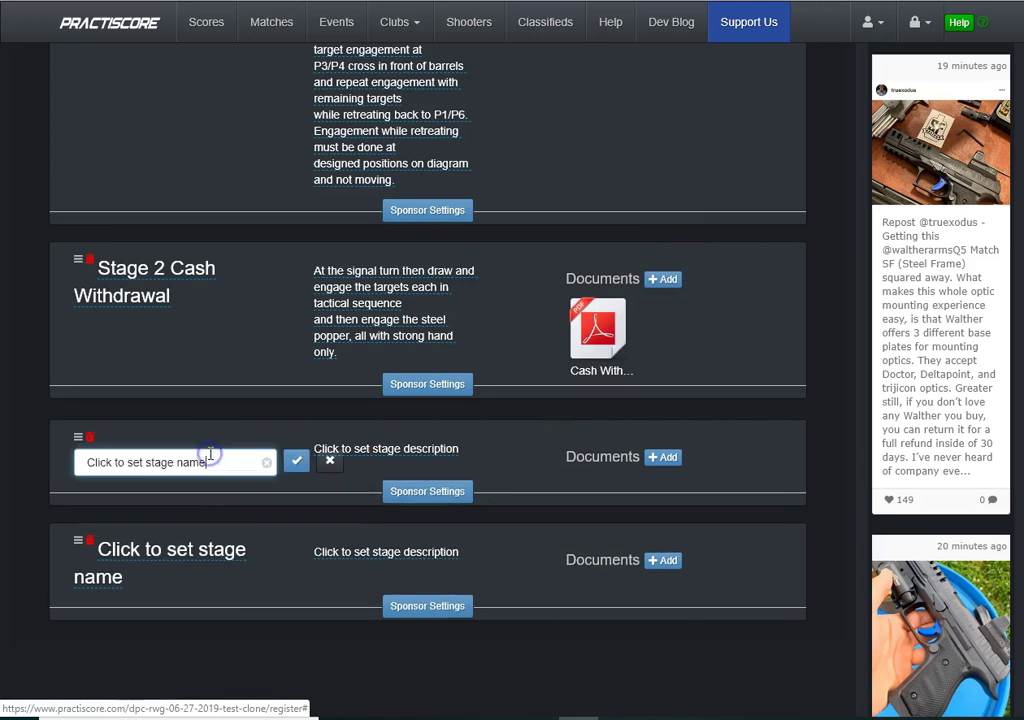
{"action": "left_click_drag", "start_coordinate": [210, 462], "coordinate": [77, 463]}
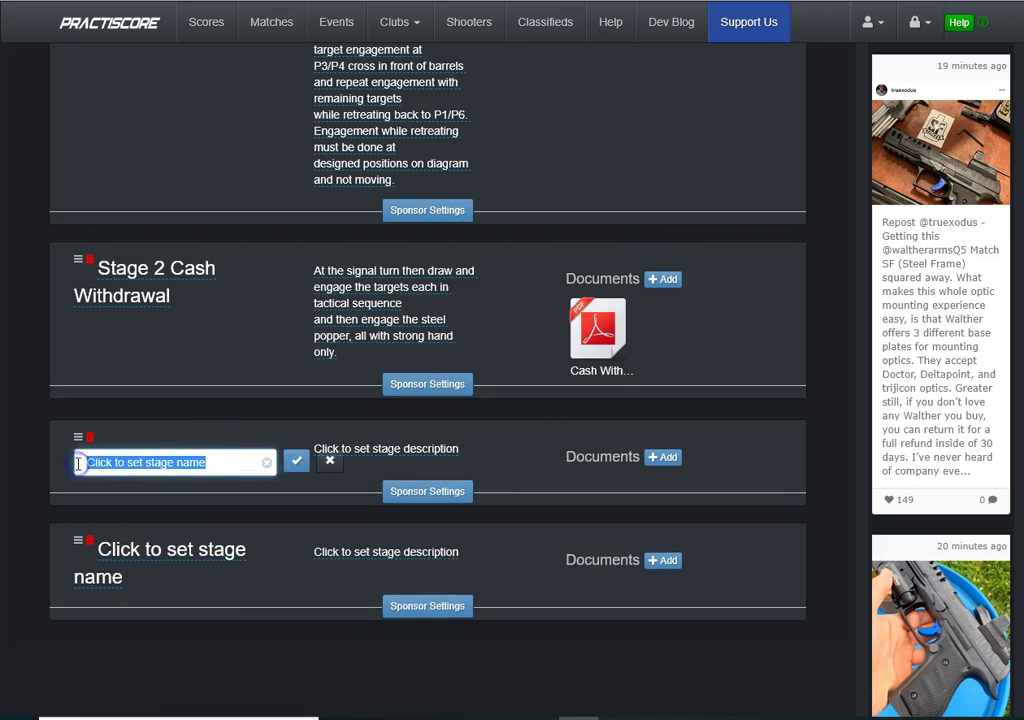
{"action": "type", "text": "How many r"}
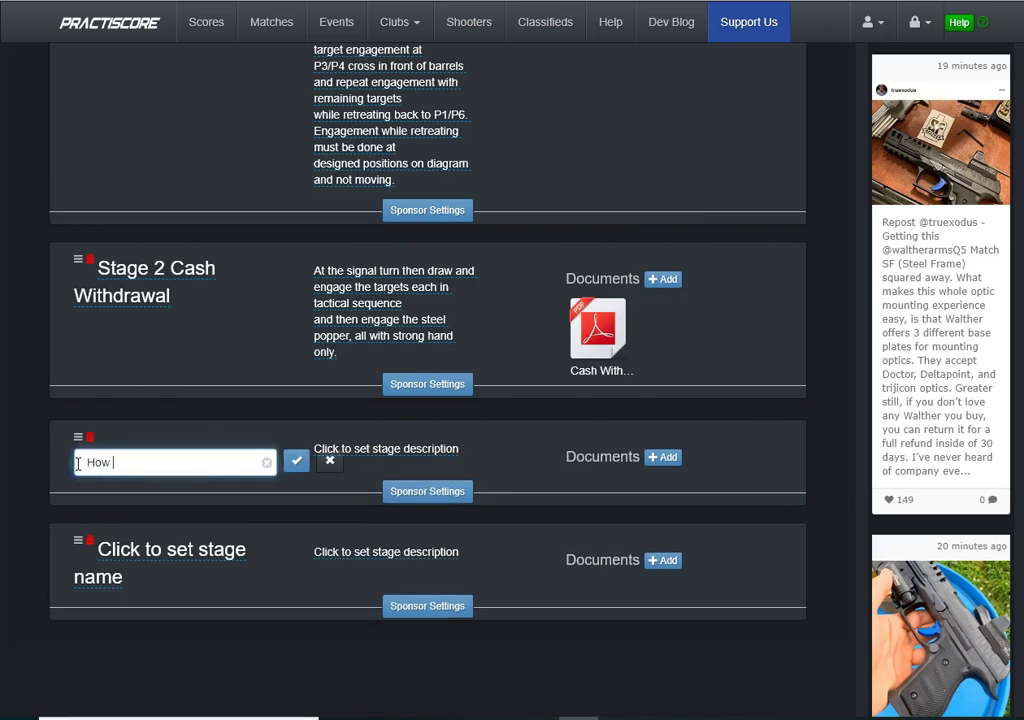
{"action": "type", "text": "ounds did I load"}
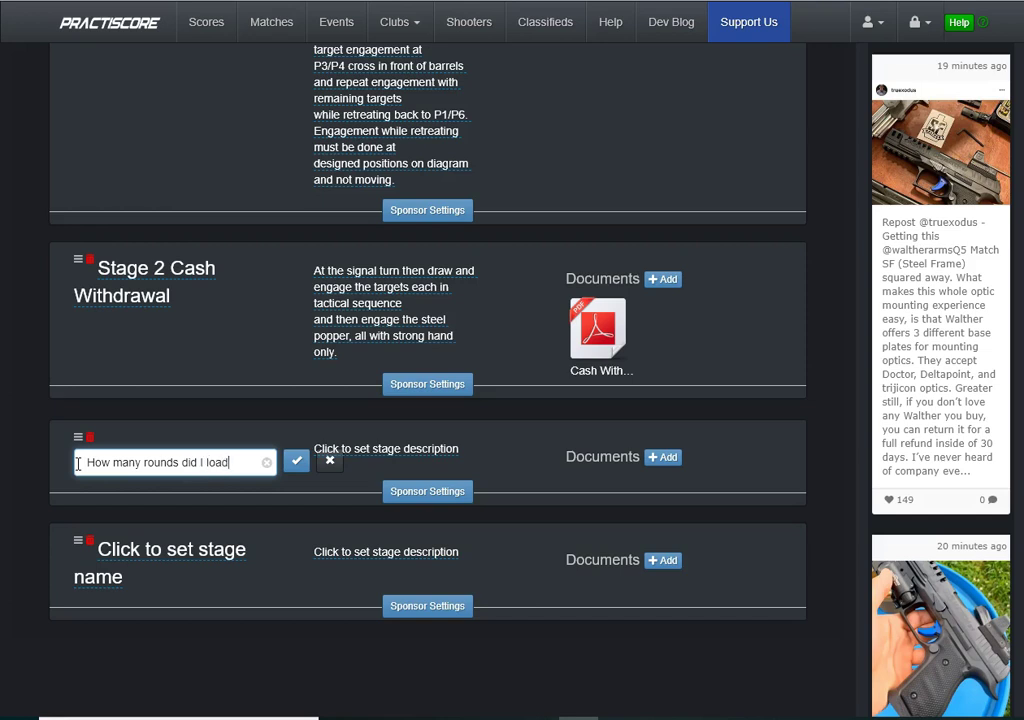
{"action": "type", "text": "?"}
{"action": "triple_click", "coordinate": [80, 463]}
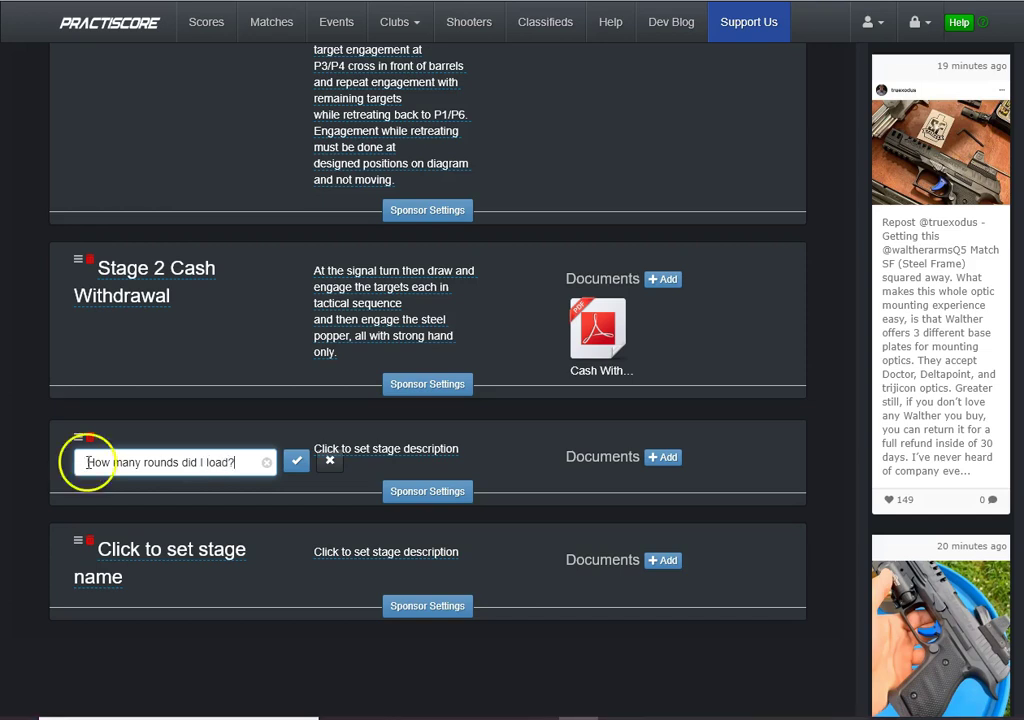
{"action": "left_click", "coordinate": [91, 485]}
{"action": "left_click", "coordinate": [294, 466]}
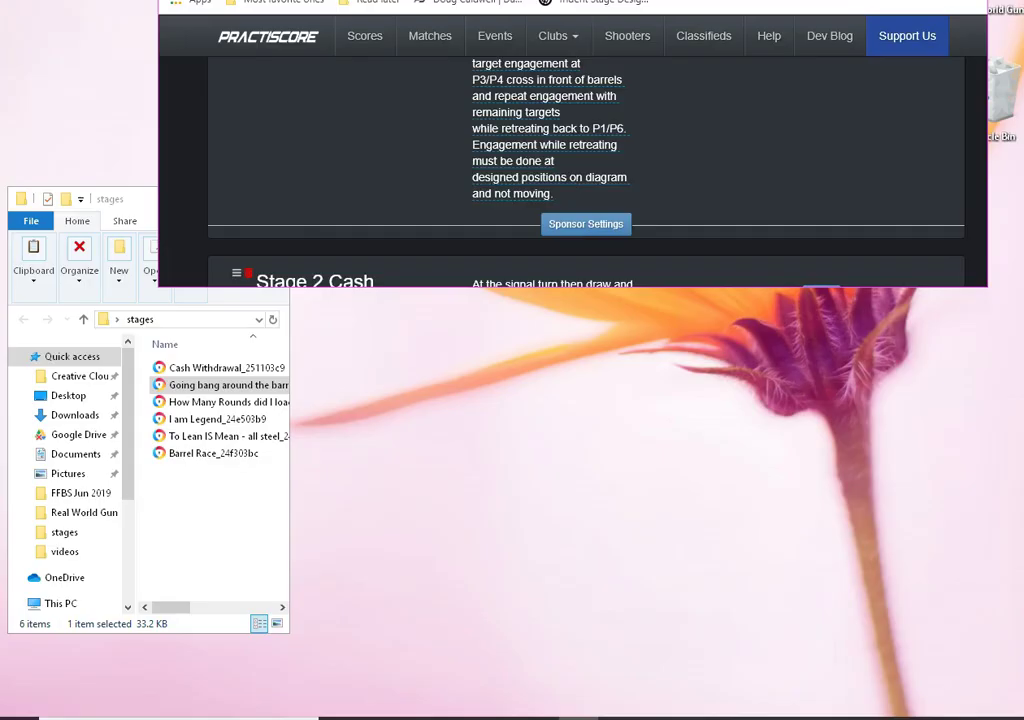
Step: Open the "How Many Rounds did I load" PDF from the stages folder and copy its procedure text
{"action": "left_click", "coordinate": [230, 402]}
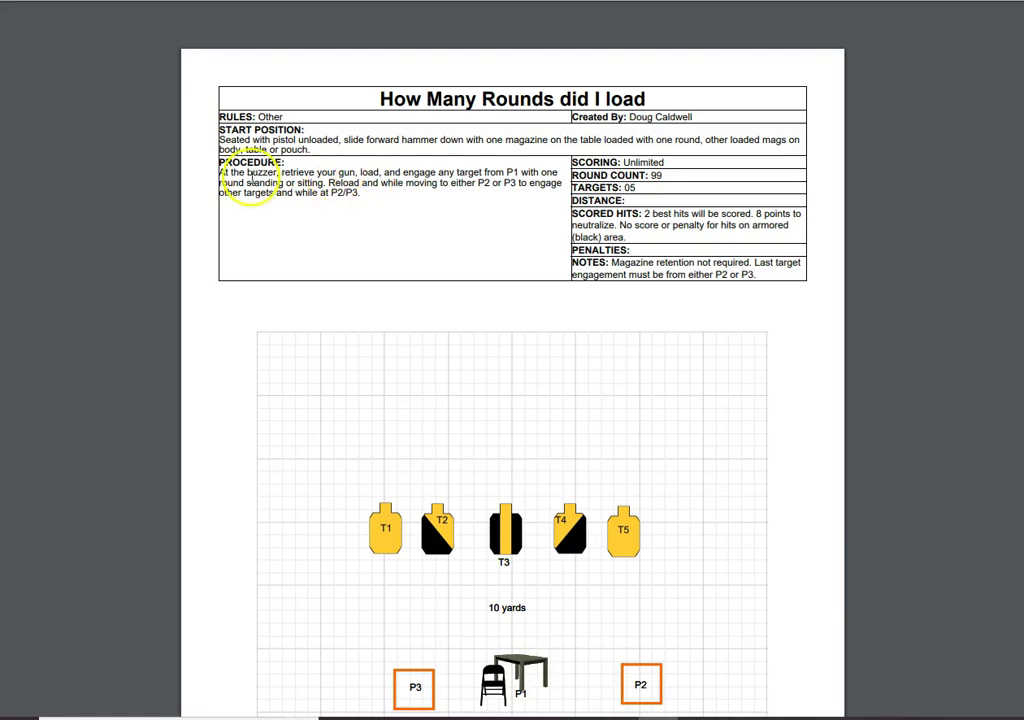
{"action": "left_click_drag", "start_coordinate": [217, 172], "coordinate": [550, 217]}
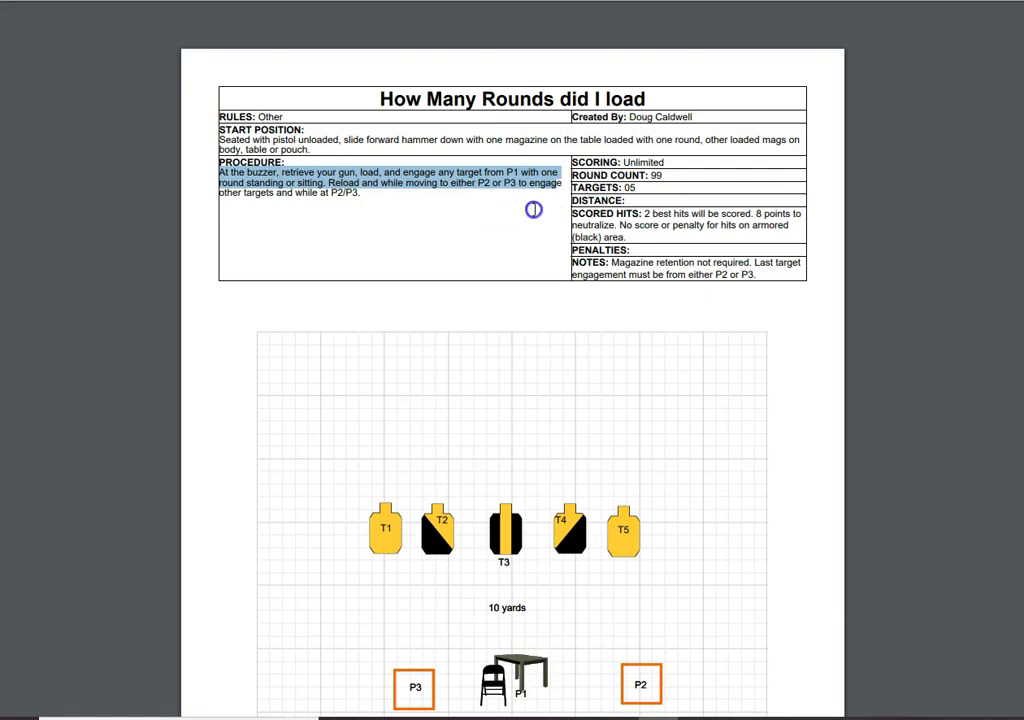
{"action": "left_click_drag", "start_coordinate": [562, 194], "coordinate": [450, 197]}
{"action": "left_click", "coordinate": [432, 220]}
{"action": "mouse_move", "coordinate": [366, 184]}
{"action": "left_mouse_down"}
{"action": "mouse_move", "coordinate": [393, 194]}
{"action": "mouse_move", "coordinate": [273, 193]}
{"action": "mouse_move", "coordinate": [220, 172]}
{"action": "mouse_move", "coordinate": [402, 198]}
{"action": "mouse_move", "coordinate": [378, 196]}
{"action": "left_mouse_up"}
{"action": "left_click", "coordinate": [216, 170]}
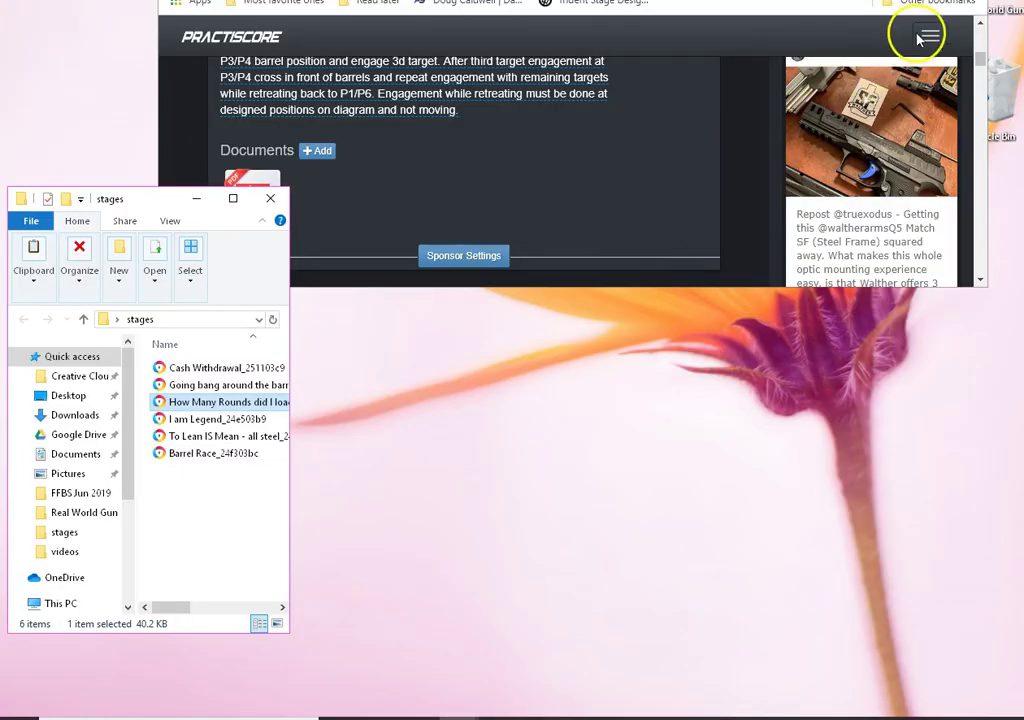
Step: Replace the description of the "How many rounds did I load?" stage with the copied procedure text and save it
{"action": "left_click", "coordinate": [918, 38]}
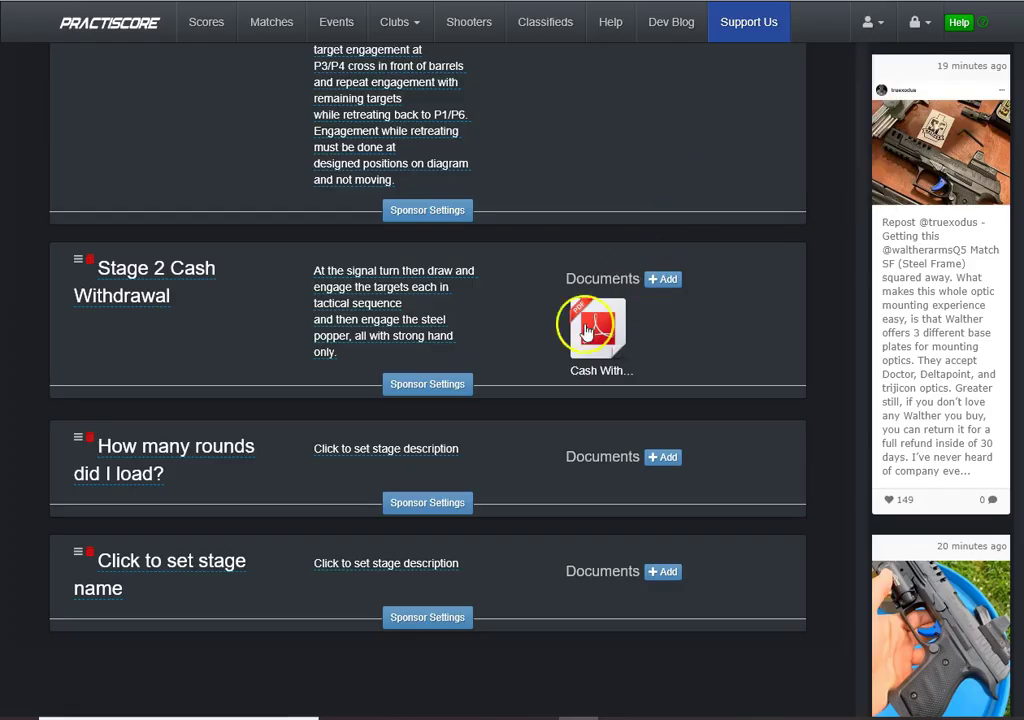
{"action": "left_click", "coordinate": [388, 452]}
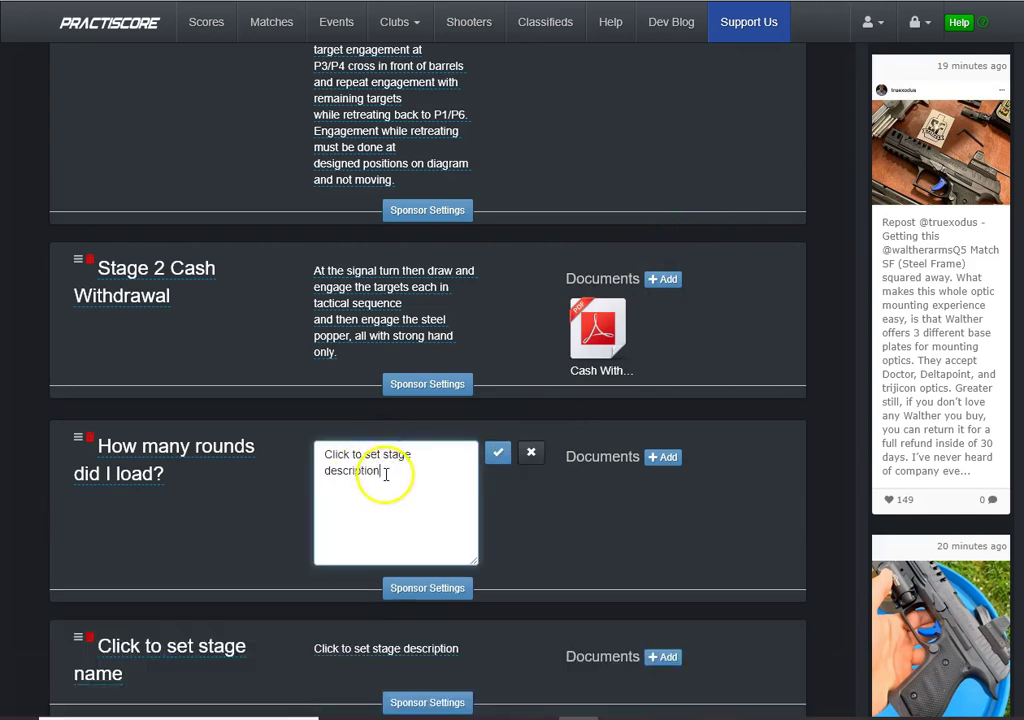
{"action": "left_click_drag", "start_coordinate": [384, 470], "coordinate": [316, 458]}
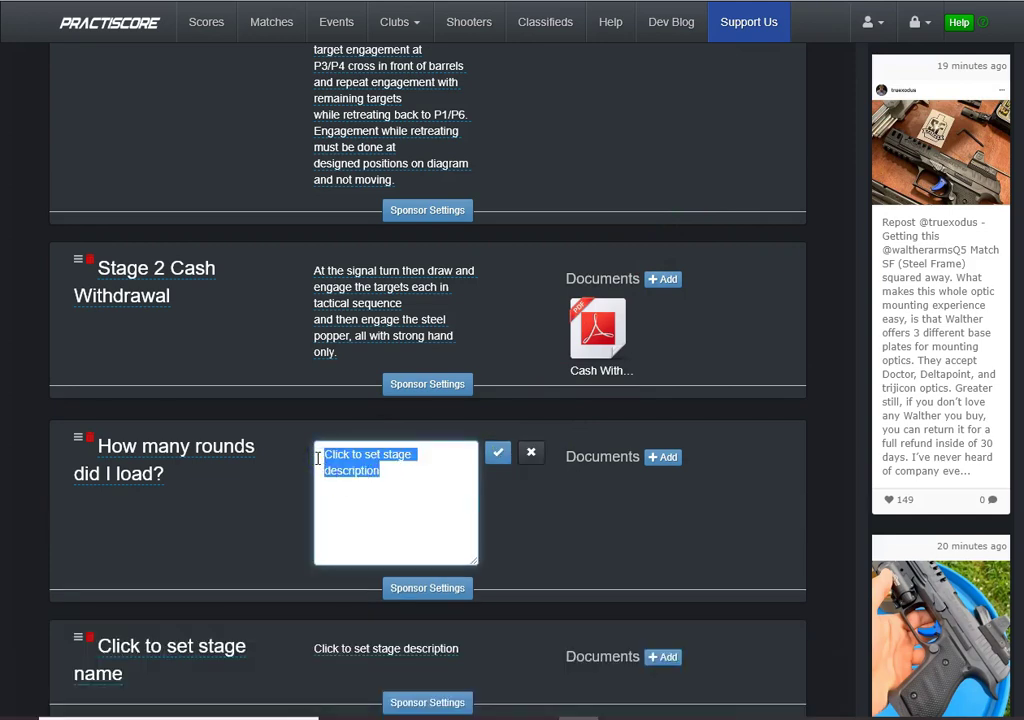
{"action": "key", "text": "ctrl+v"}
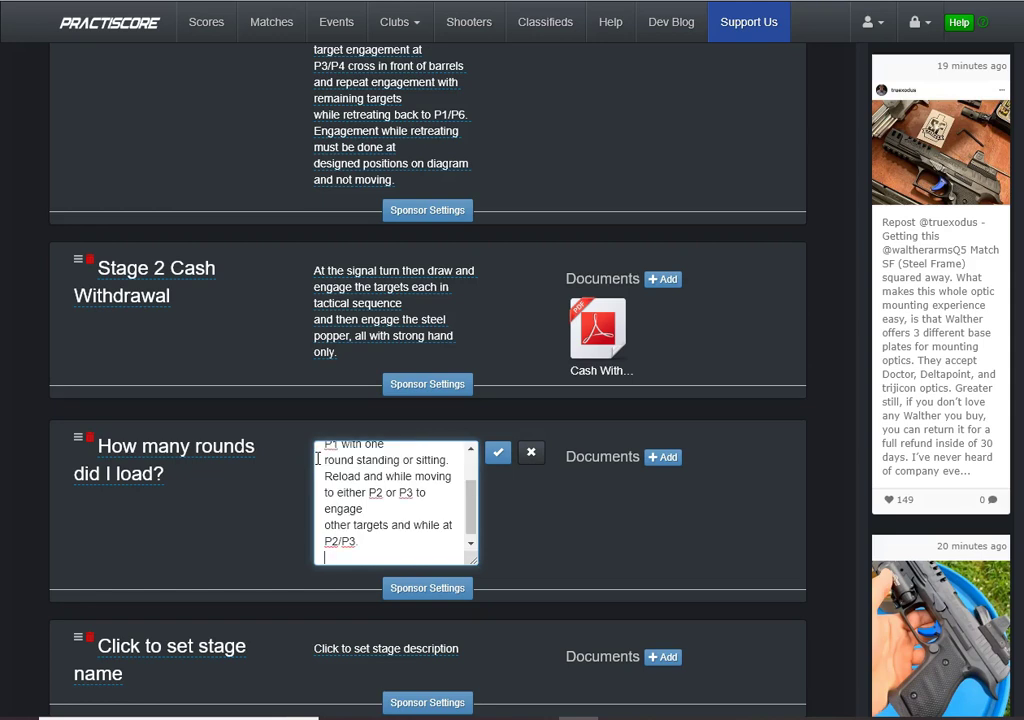
{"action": "left_click", "coordinate": [474, 559]}
{"action": "left_click_drag", "start_coordinate": [474, 566], "coordinate": [808, 543]}
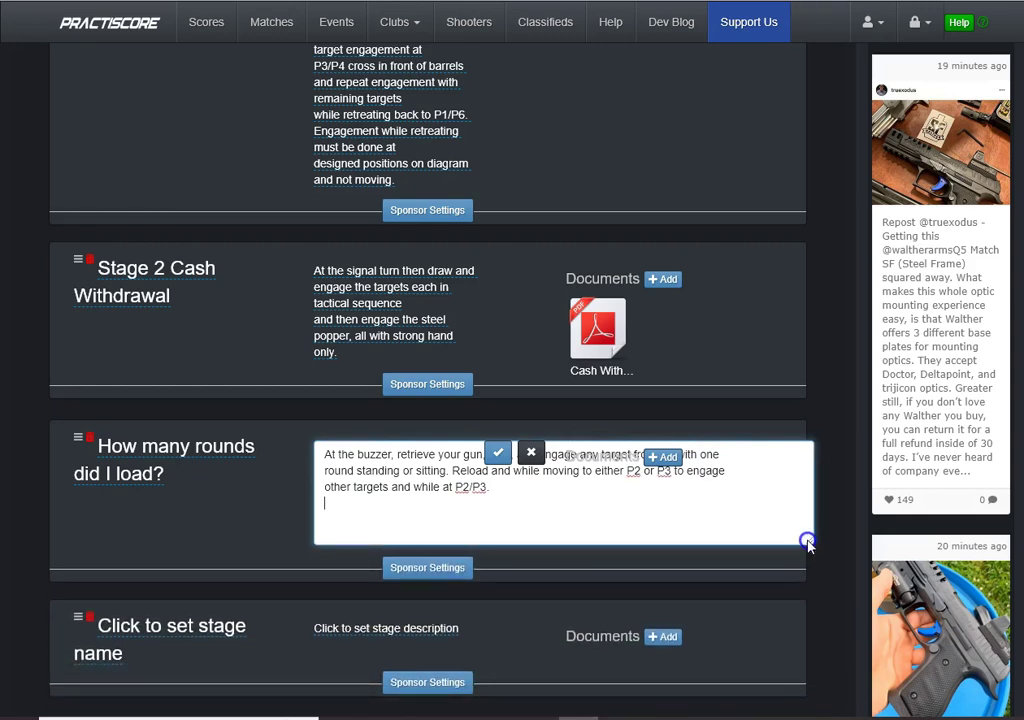
{"action": "left_click_drag", "start_coordinate": [808, 543], "coordinate": [466, 569]}
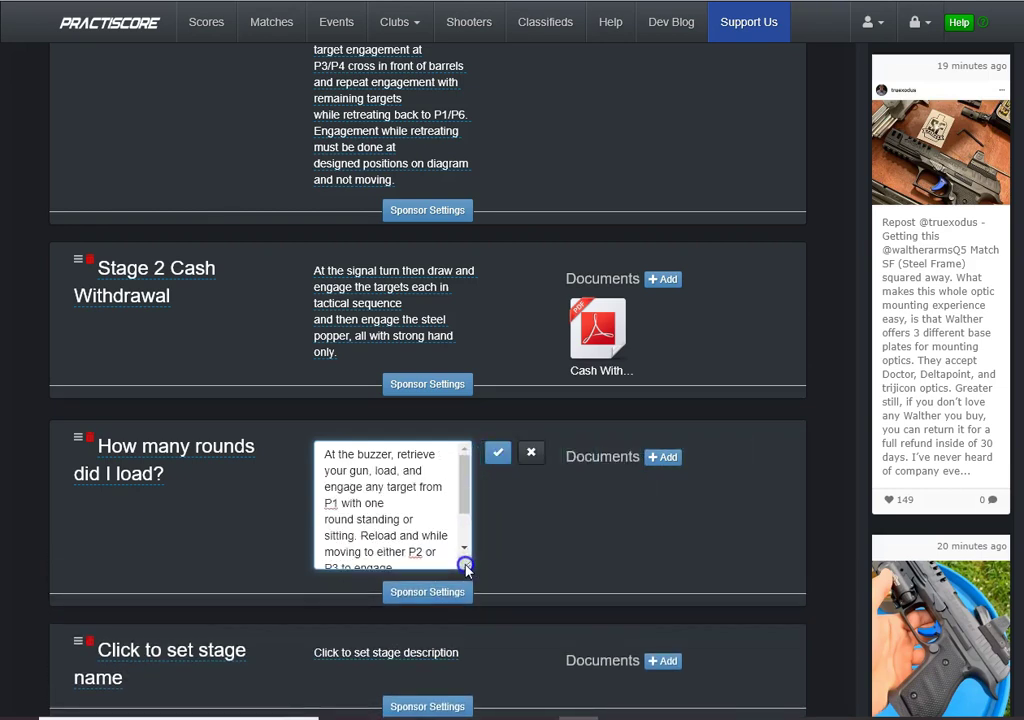
{"action": "left_click", "coordinate": [498, 453]}
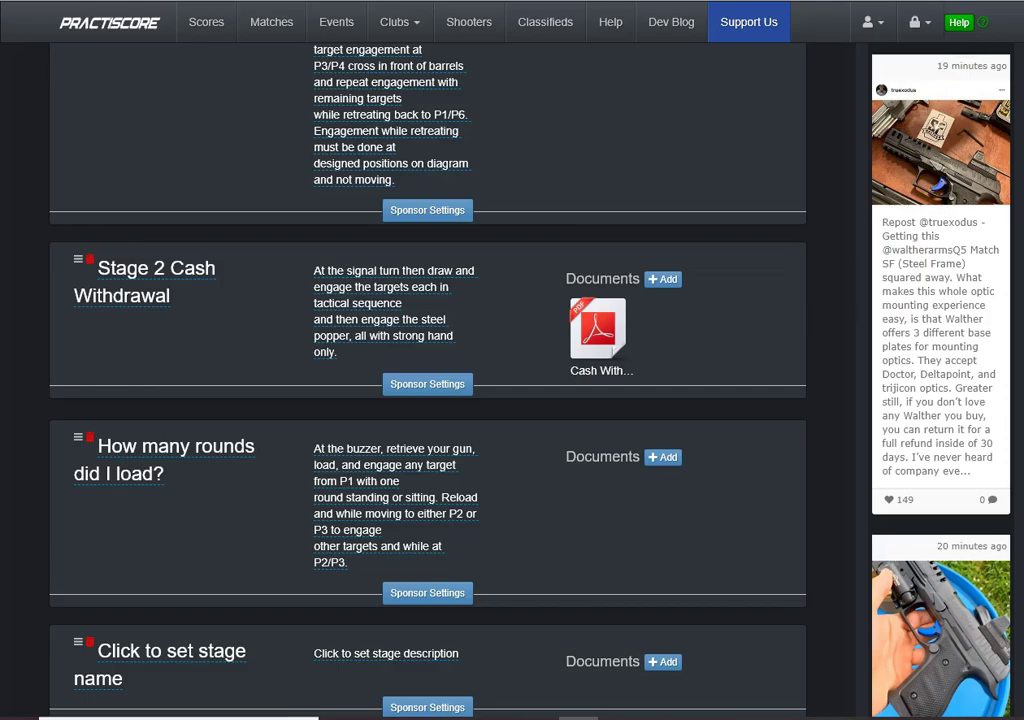
{"action": "key", "text": "F11"}
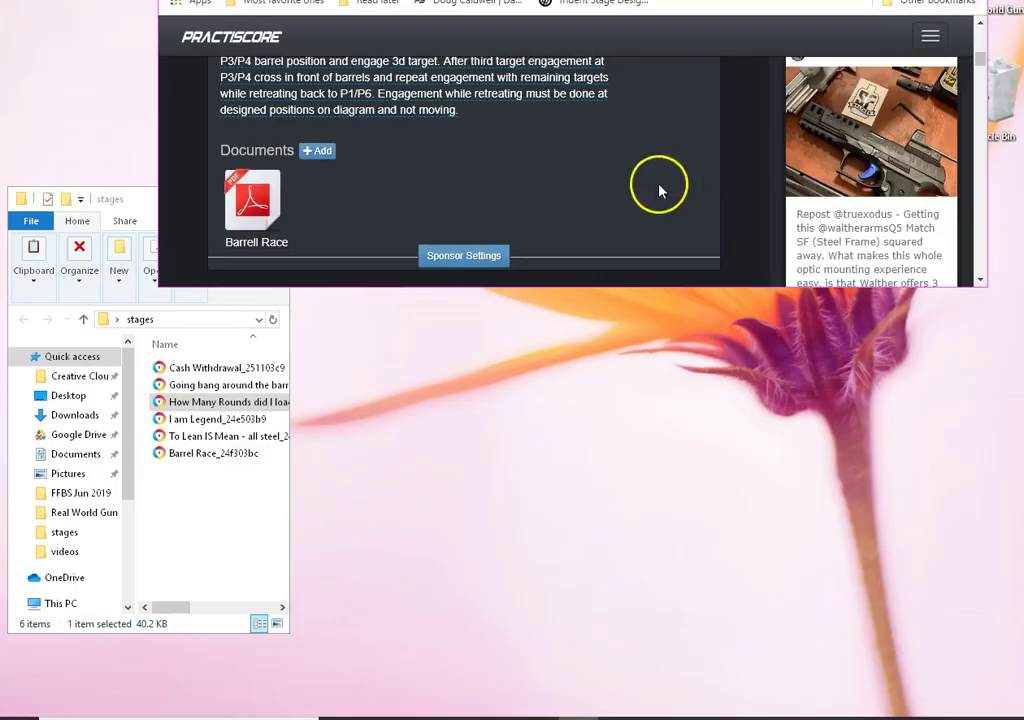
{"action": "key", "text": "F11"}
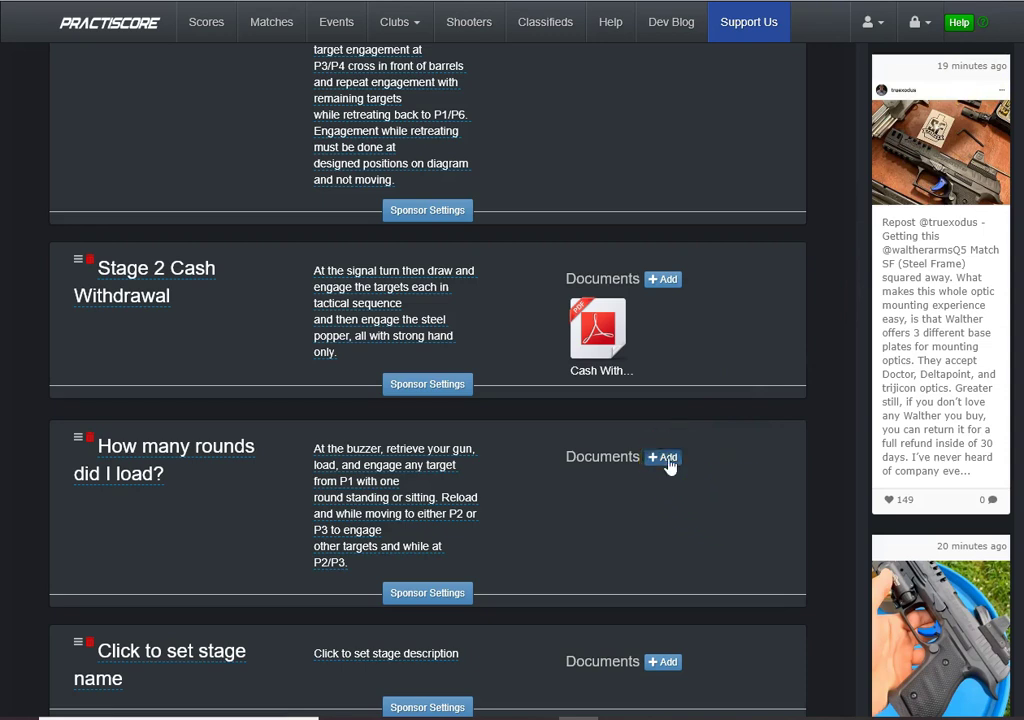
{"action": "left_click", "coordinate": [666, 458]}
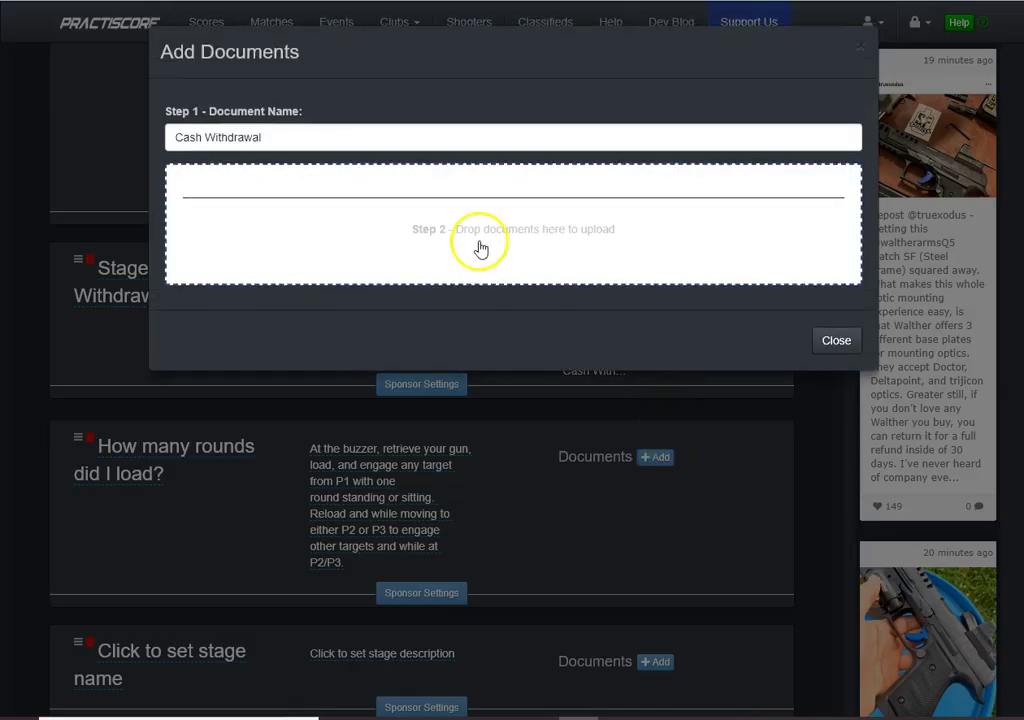
{"action": "left_click", "coordinate": [859, 46]}
Step: Start adding a document to the "How many rounds did I load?" stage and set its document name to "How many rounds did I load?"
{"action": "scroll", "coordinate": [714, 498], "scroll_direction": "down", "scroll_amount": 1}
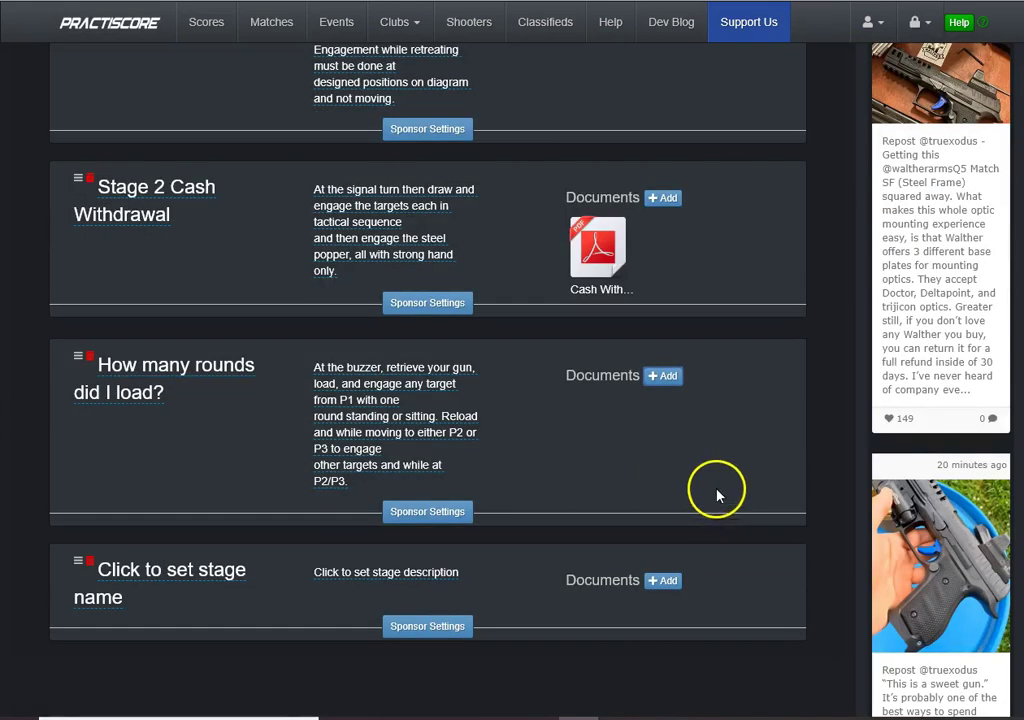
{"action": "left_click", "coordinate": [665, 378]}
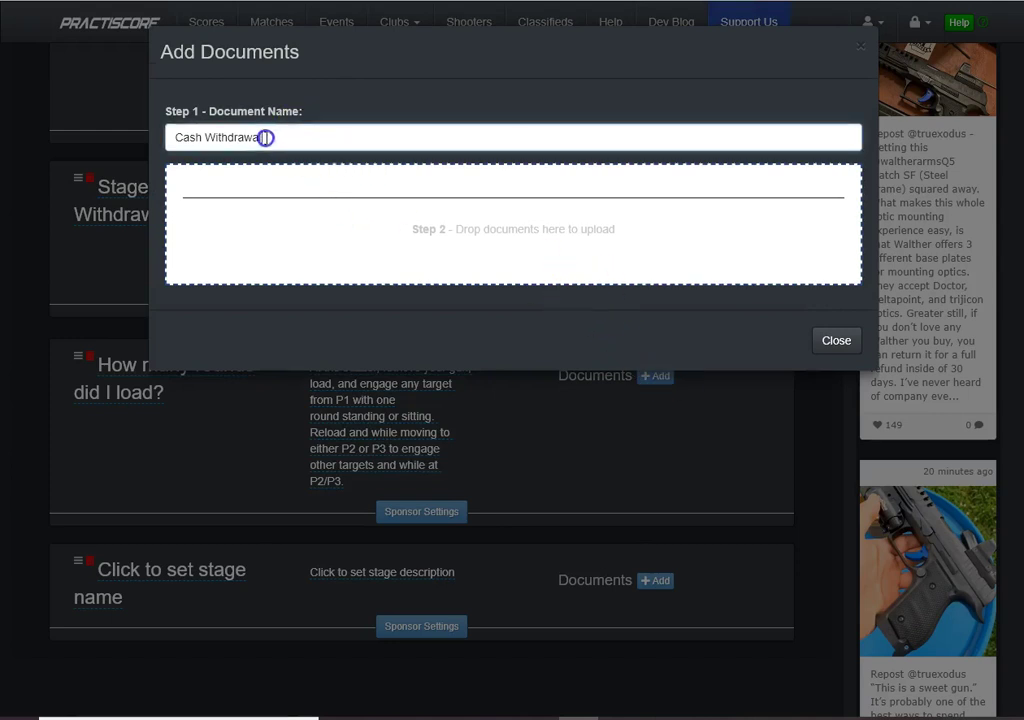
{"action": "left_click_drag", "start_coordinate": [263, 137], "coordinate": [167, 139]}
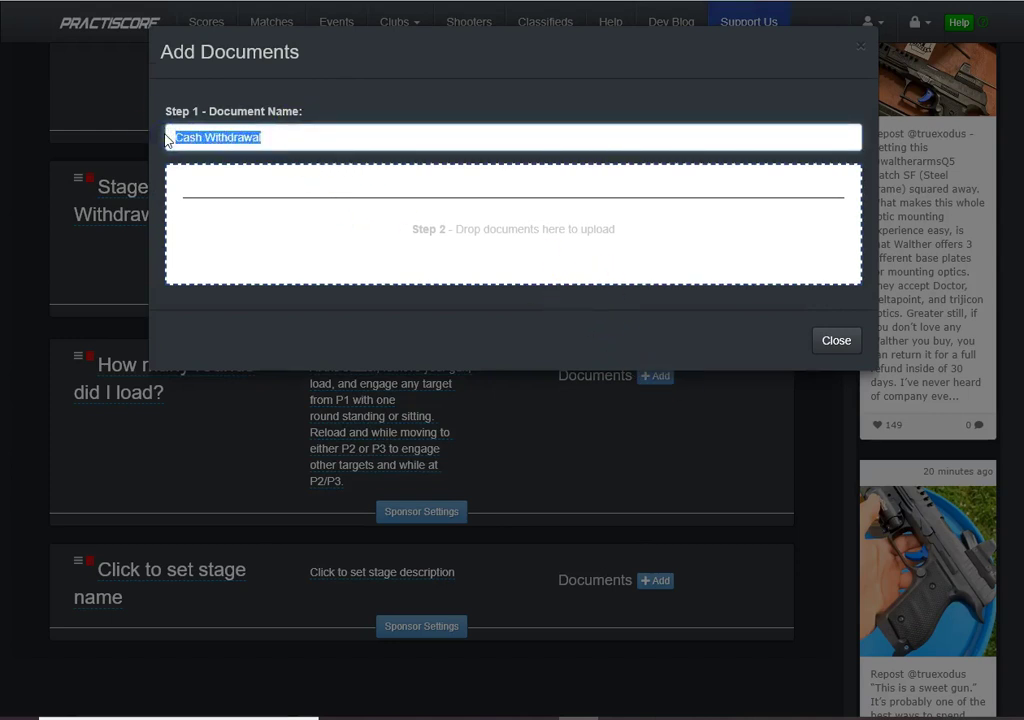
{"action": "type", "text": "How many rounds did I load?"}
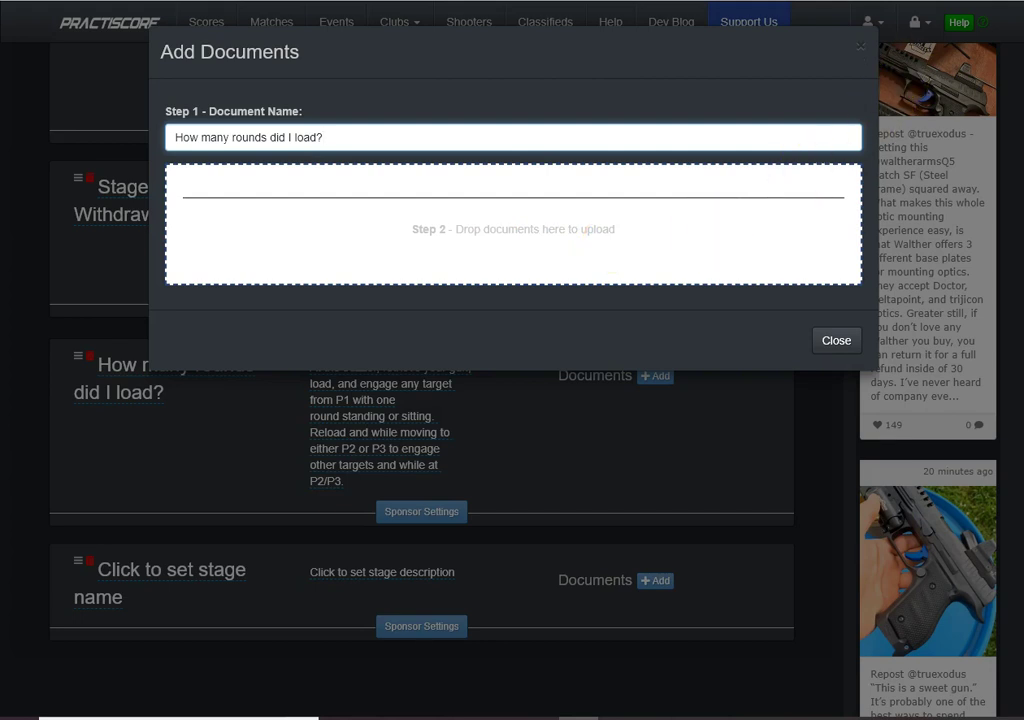
Step: Upload the "How Many Rounds did I load" PDF from the stages folder to the stage and check the attached document
{"action": "left_click", "coordinate": [930, 5]}
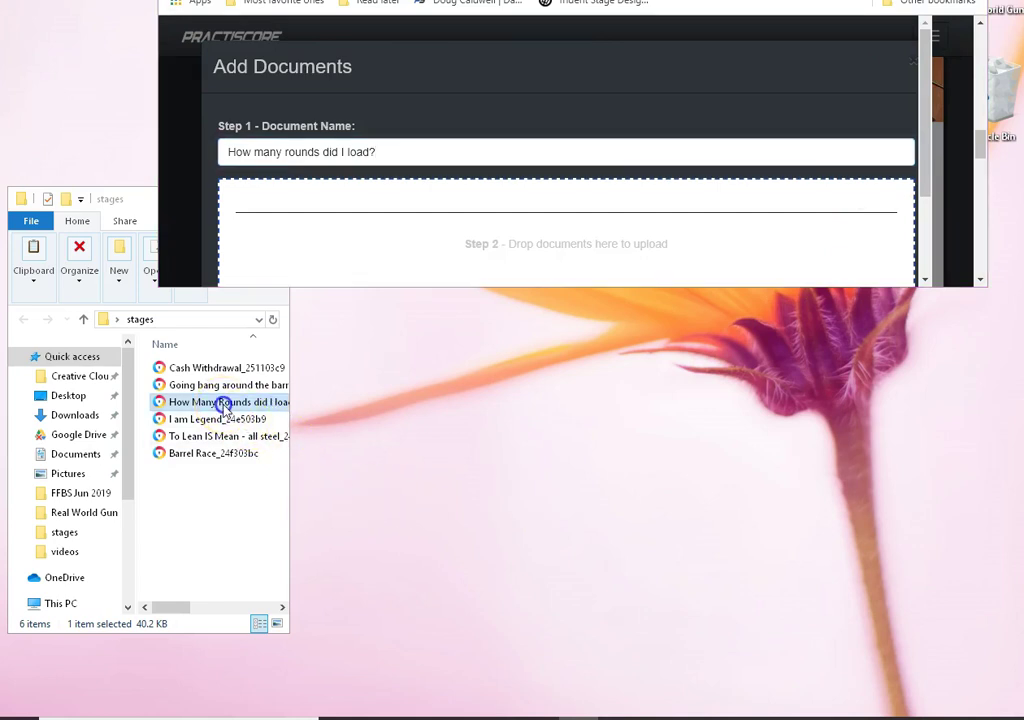
{"action": "left_click_drag", "start_coordinate": [225, 410], "coordinate": [539, 257]}
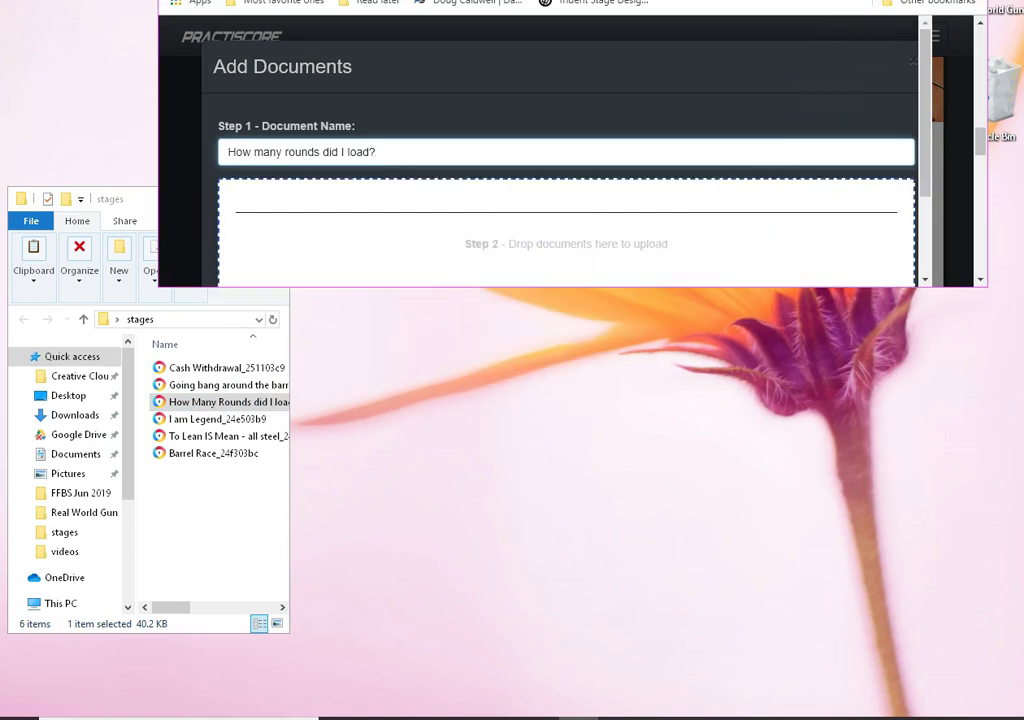
{"action": "key", "text": "super+Up"}
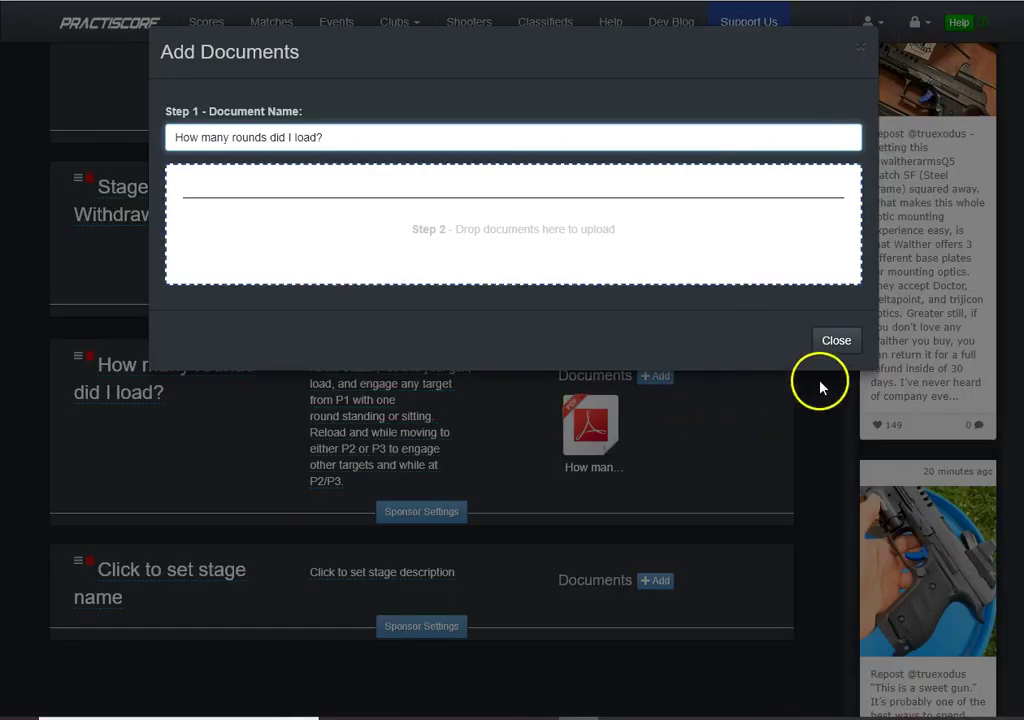
{"action": "left_click", "coordinate": [836, 344]}
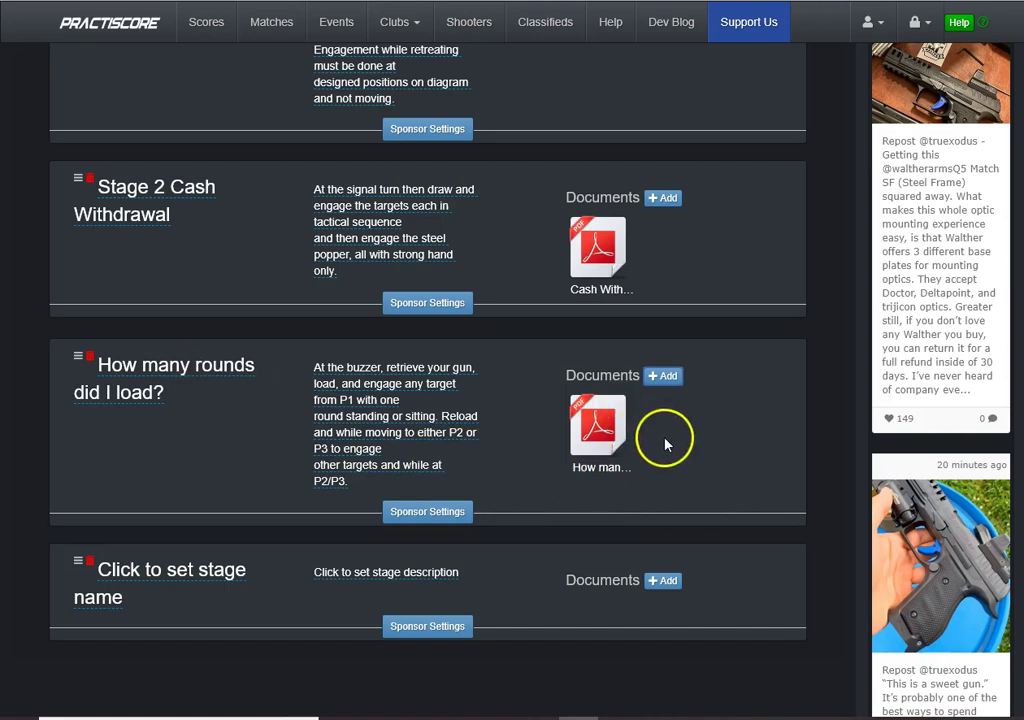
{"action": "mouse_move", "coordinate": [603, 430]}
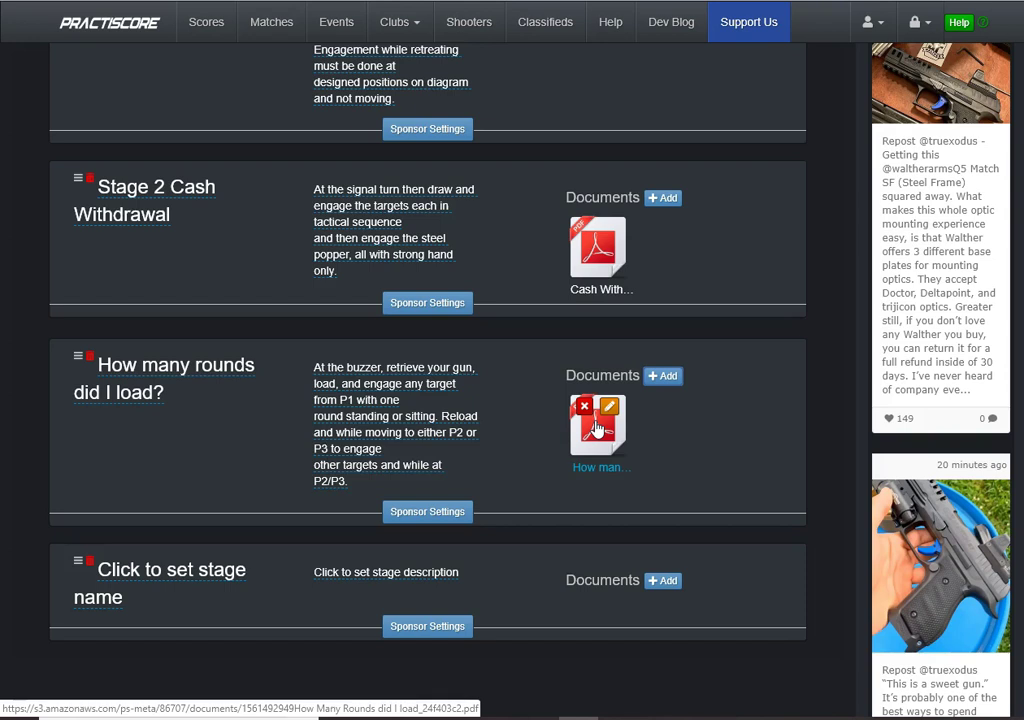
{"action": "left_click", "coordinate": [599, 427]}
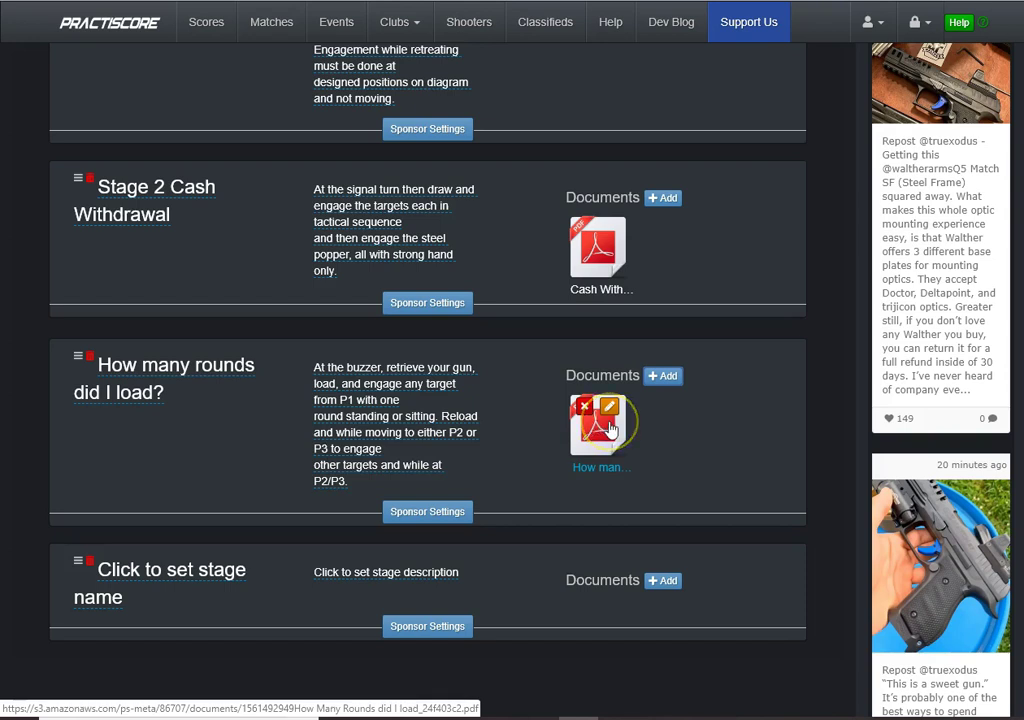